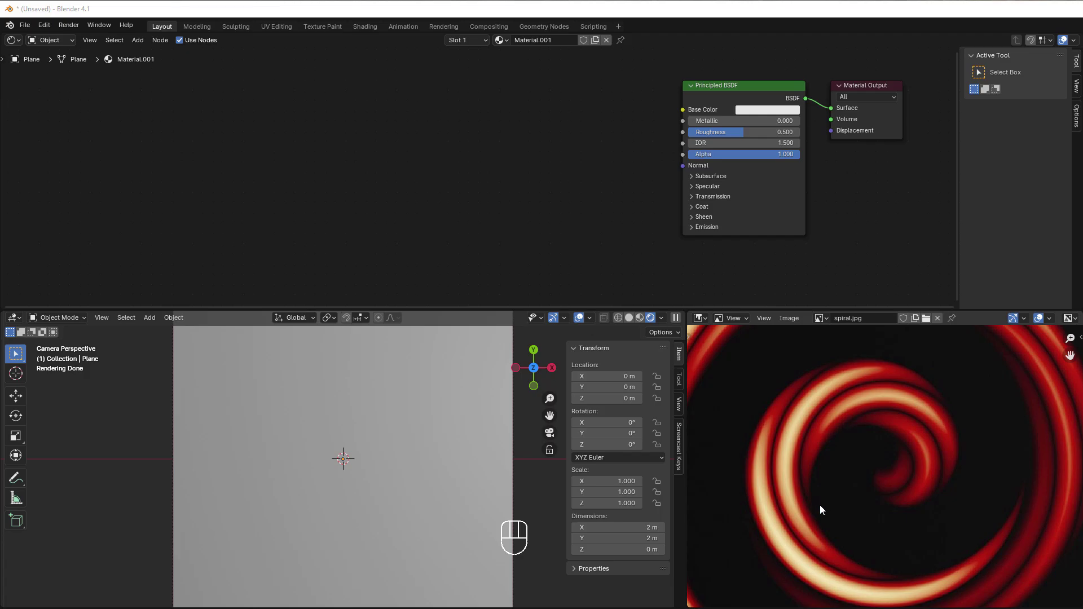
- Add a Texture Coordinate node to the plane's material, placing it well before the Principled BSDF
scroll(820, 505, "down", 1)
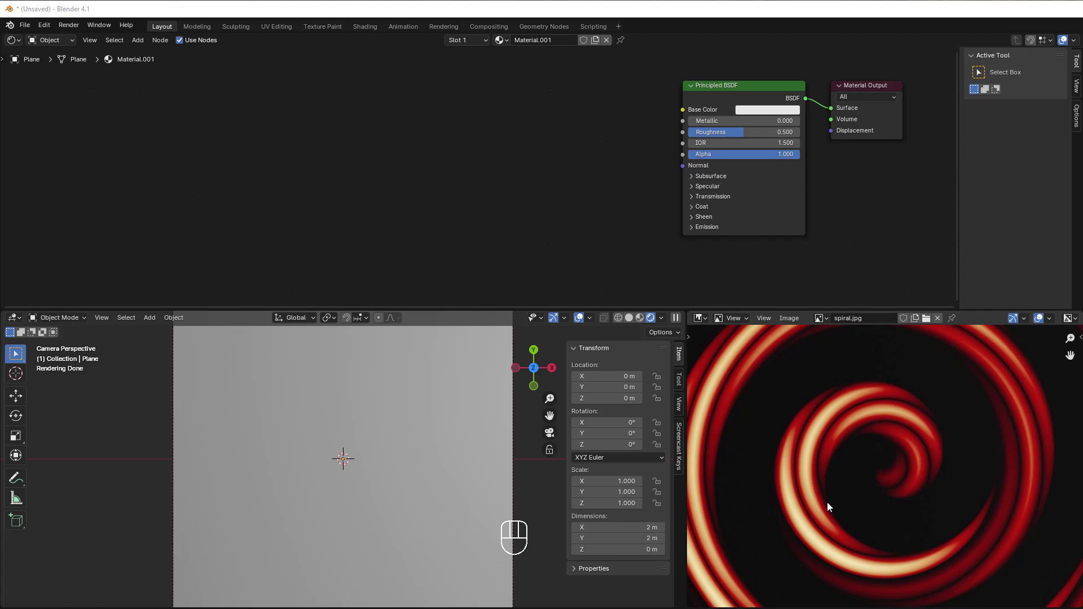
scroll(827, 502, "down", 1)
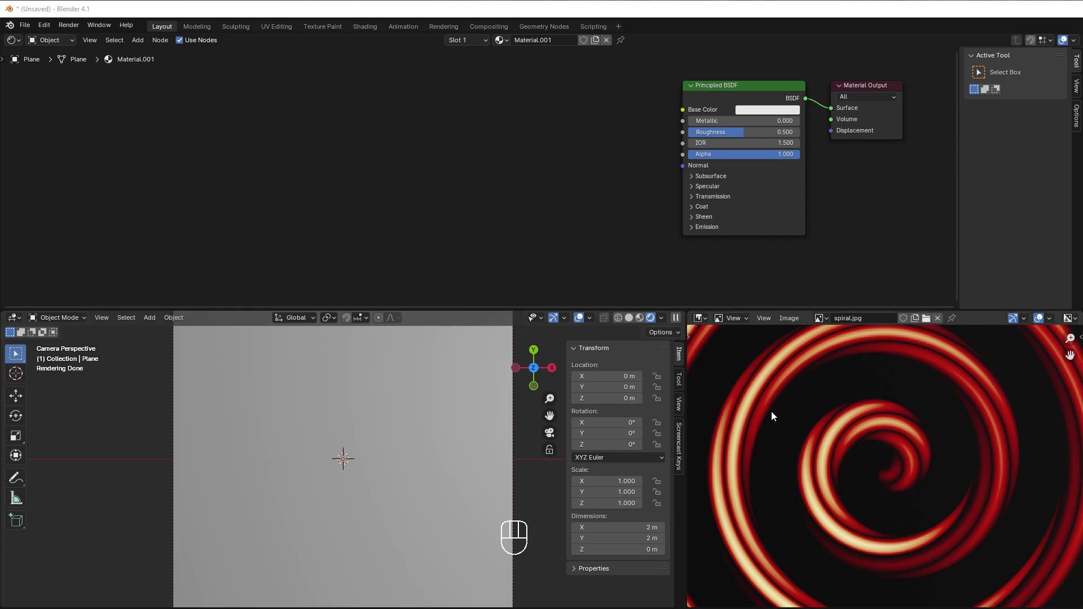
left_click(159, 160)
key("shift+a")
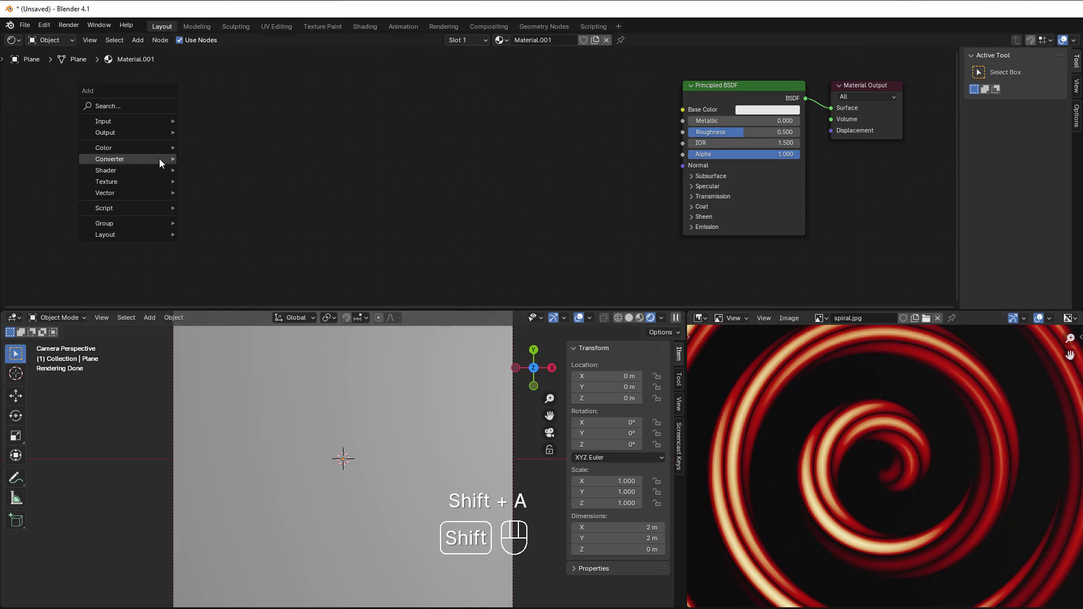
mouse_move(125, 120)
left_click(225, 290)
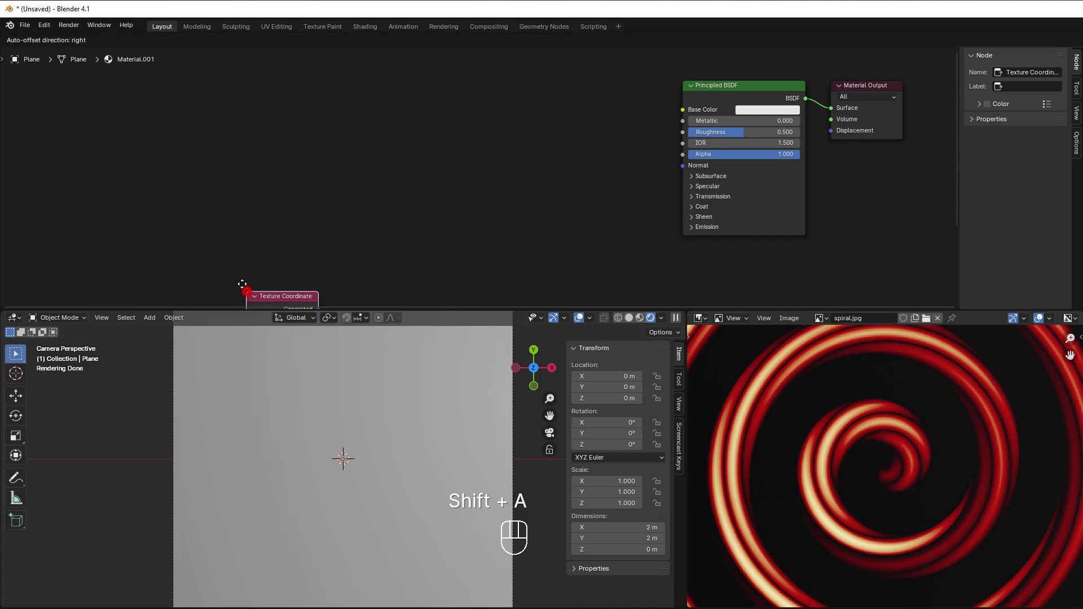
left_click(178, 109)
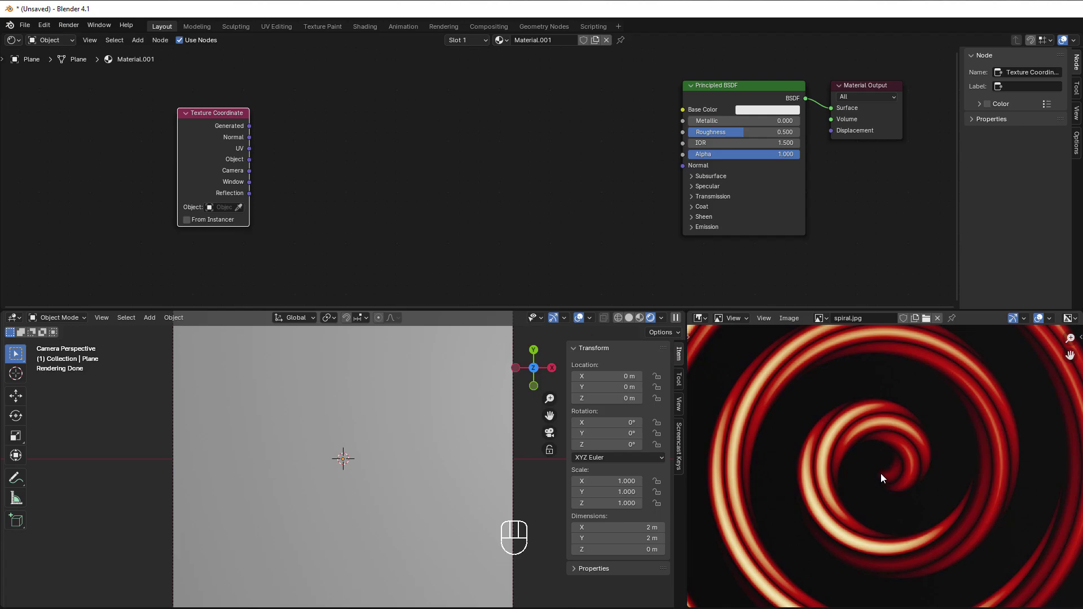
- Feed the UV output into a new Vector Math Subtract node and set its second vector's X and Y to 0.5
scroll(343, 207, "up", 2)
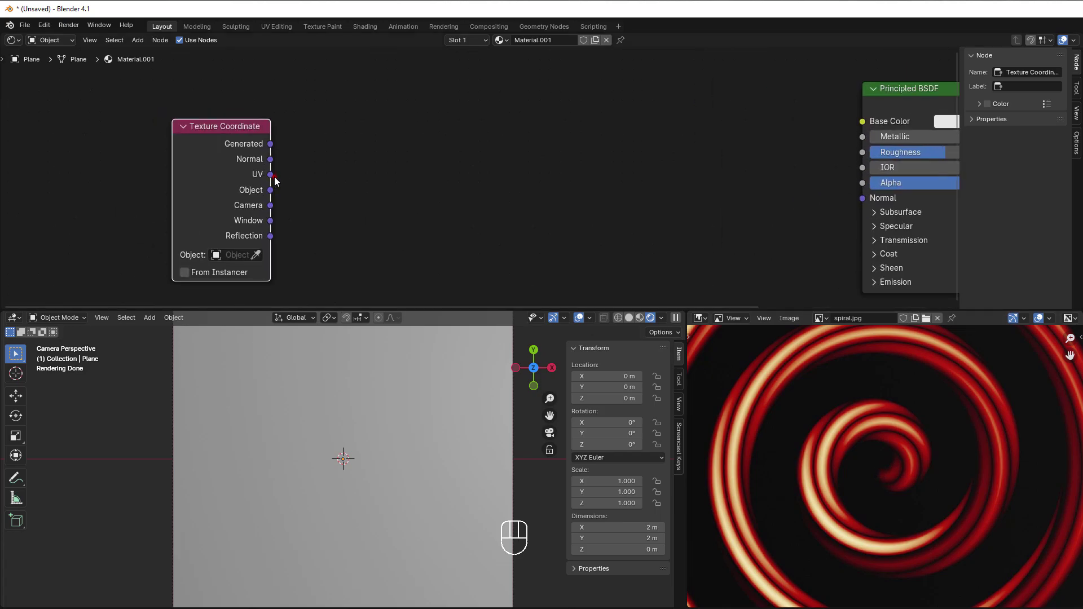
left_click_drag(273, 176, 365, 206)
type("su")
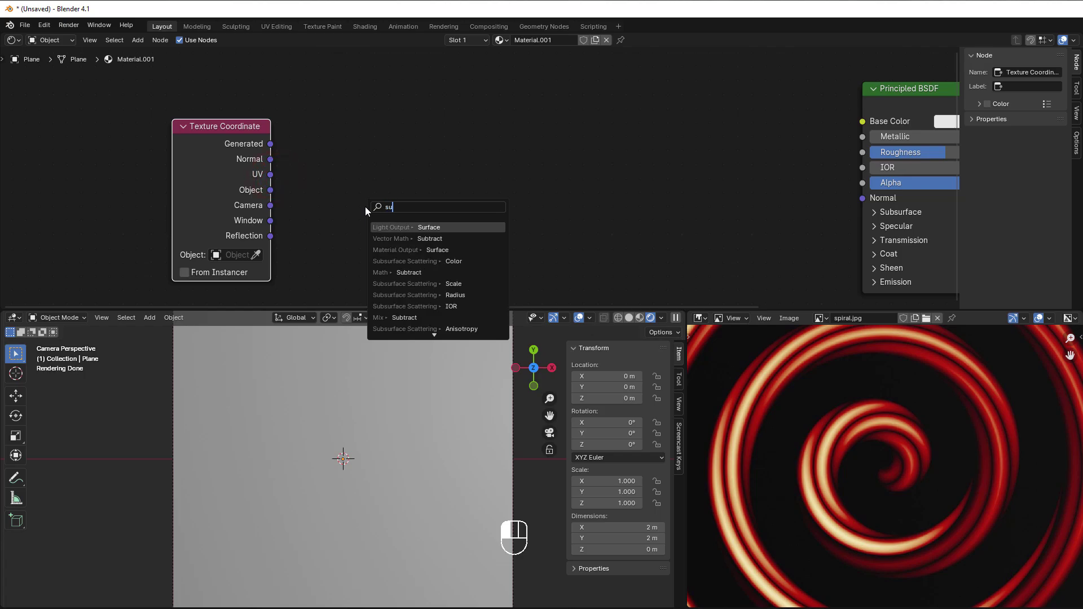
type("bt")
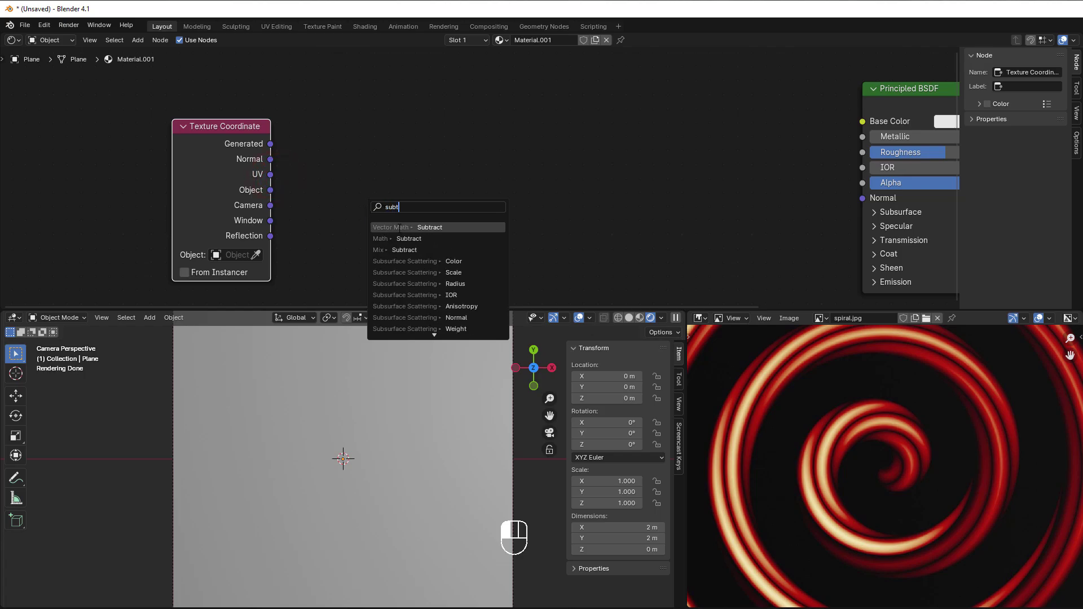
left_click(399, 227)
left_click(351, 163)
left_click(369, 221)
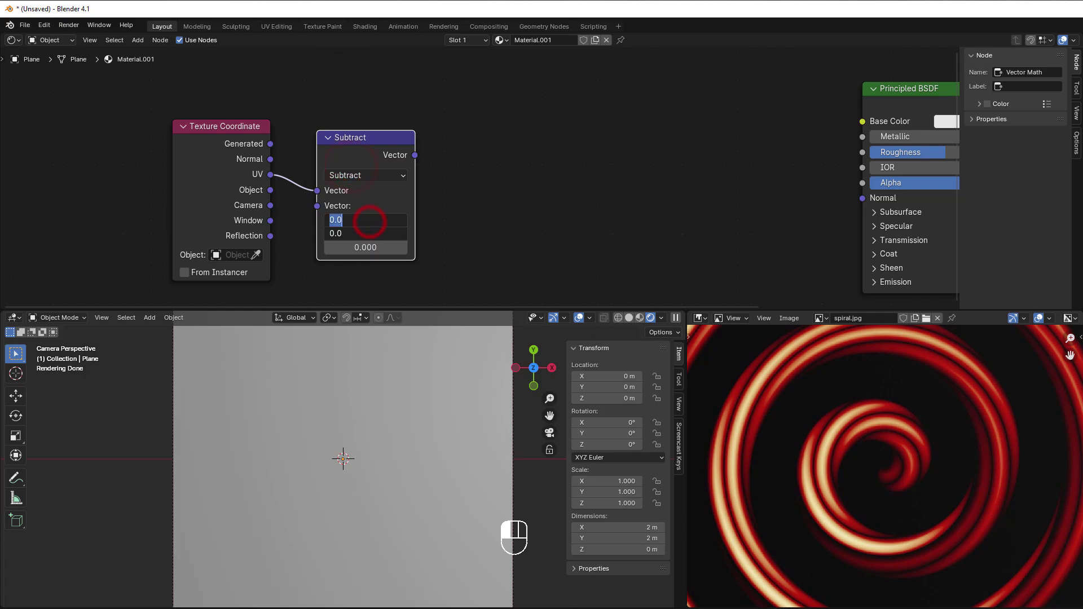
type(".5")
key("Return")
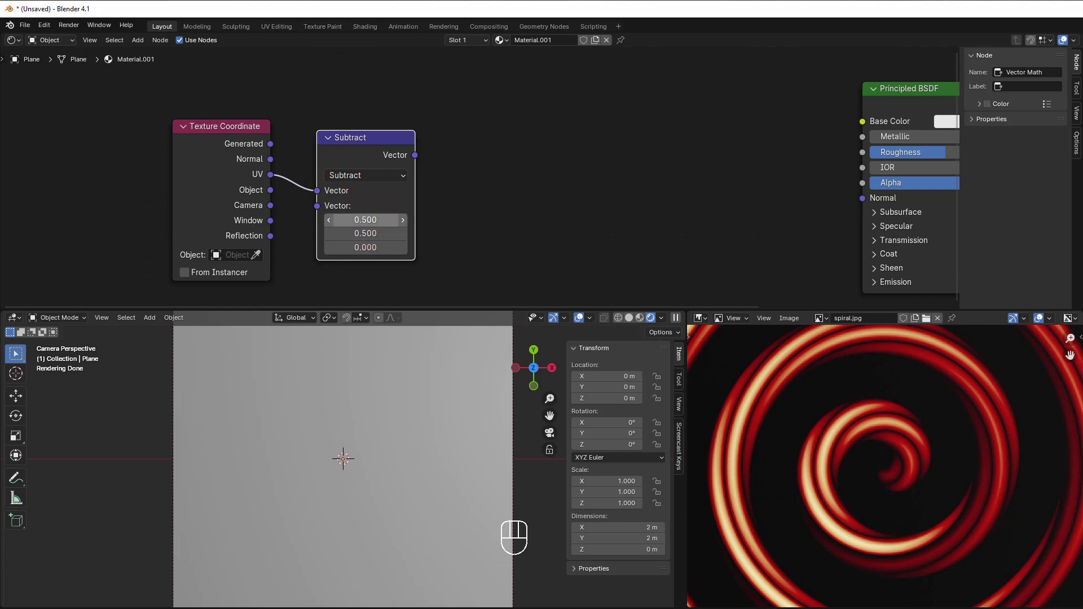
- Duplicate the Subtract node as Multiply with X and Y set to 2, linking it between Subtract and the Principled BSDF's Base Color
key("shift+d")
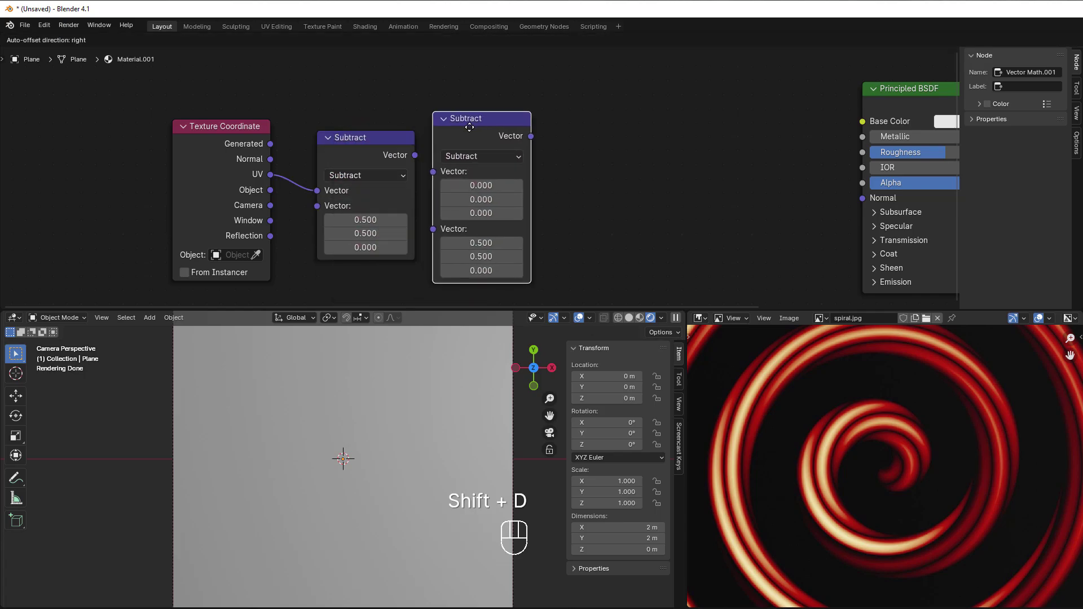
left_click(482, 124)
left_click(485, 154)
left_click(495, 220)
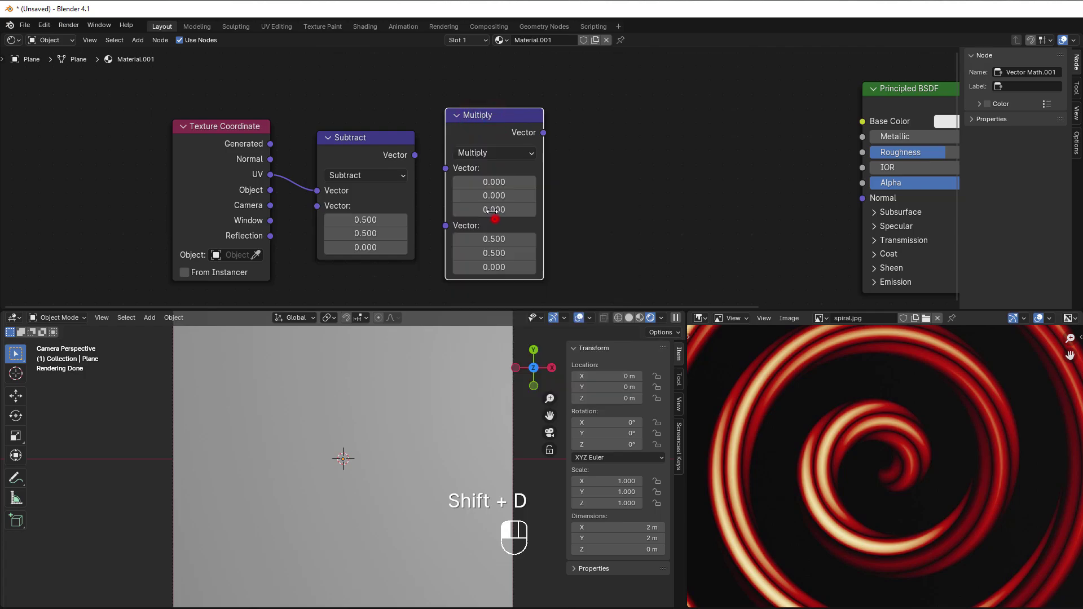
left_click_drag(415, 155, 484, 211)
type("2")
key("Return")
left_click_drag(543, 133, 883, 122)
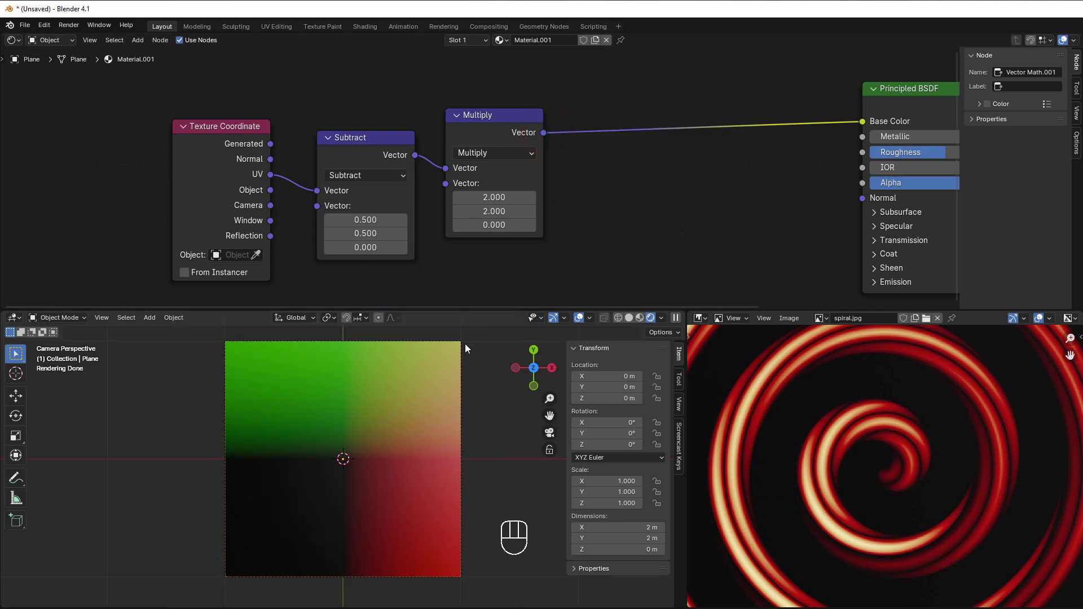
- Insert a Gradient Texture node between Multiply and Base Color and set its gradient type to Radial
scroll(605, 216, "up", 1)
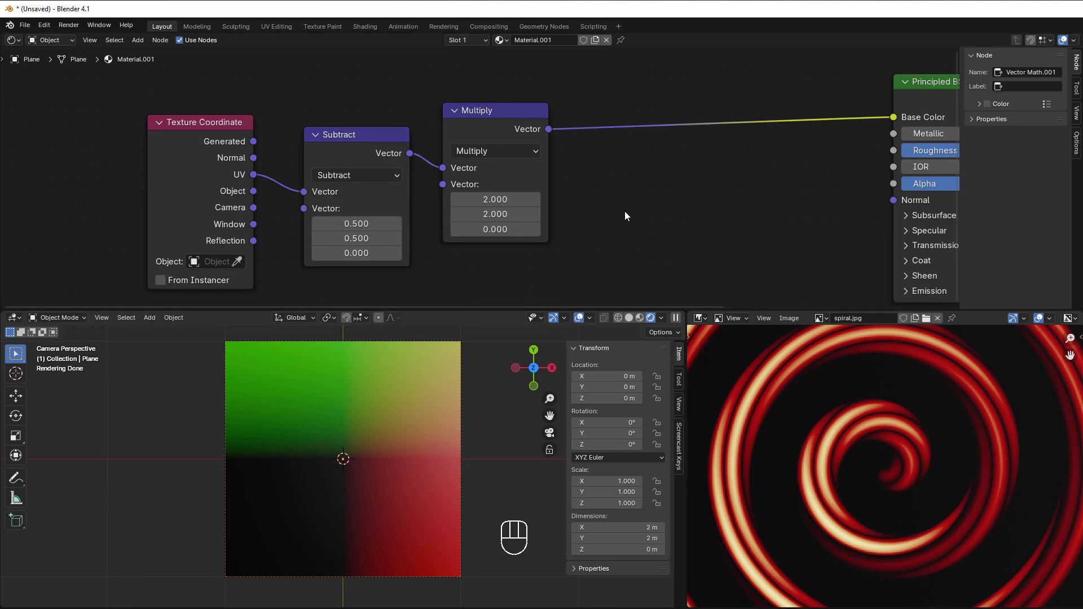
middle_click_drag(624, 217, 457, 228)
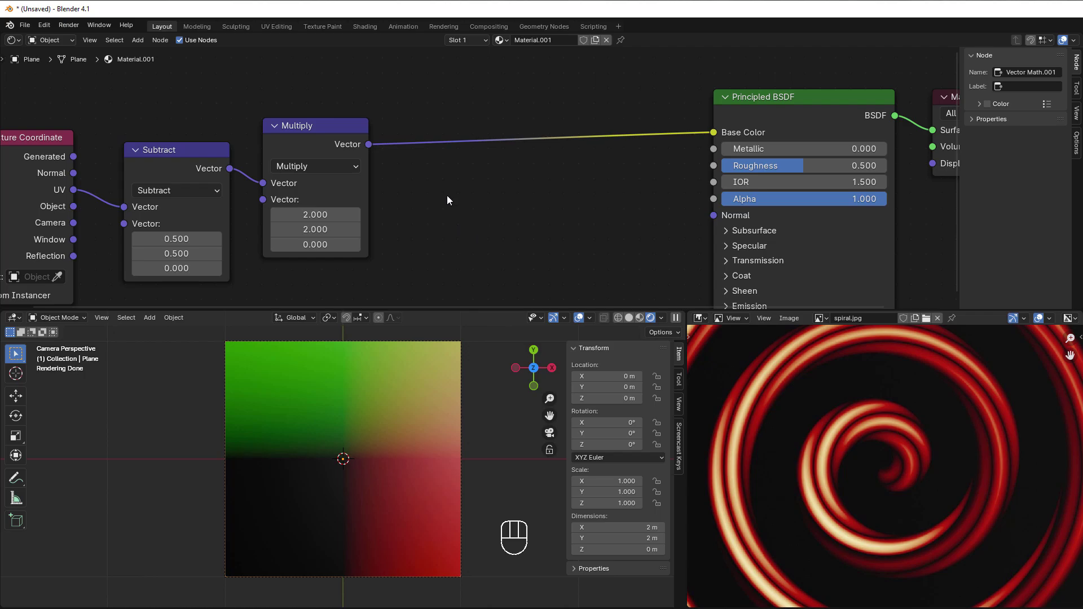
key("shift+a")
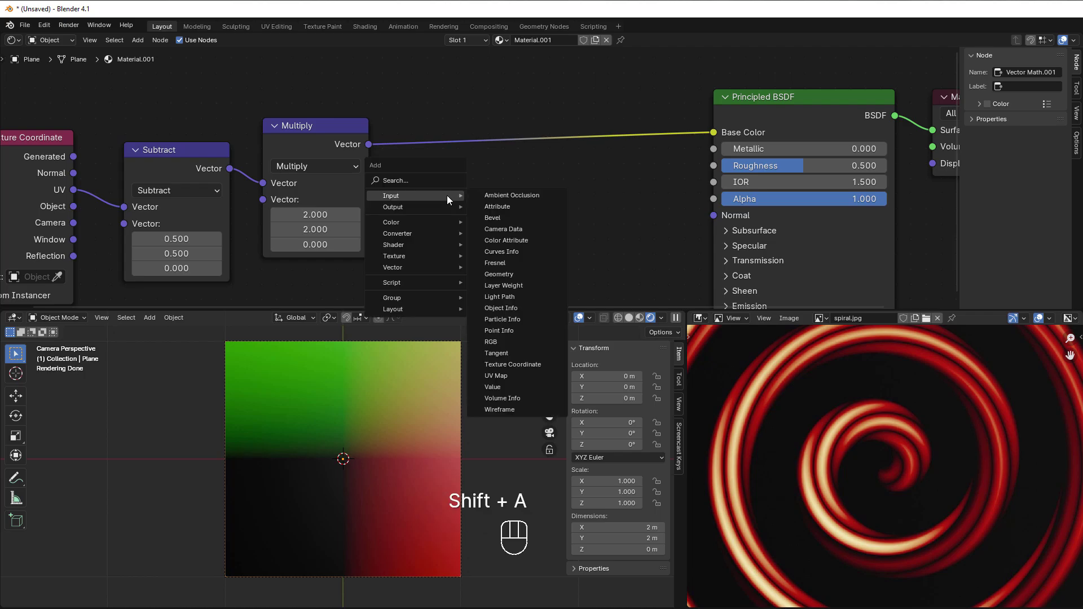
mouse_move(388, 257)
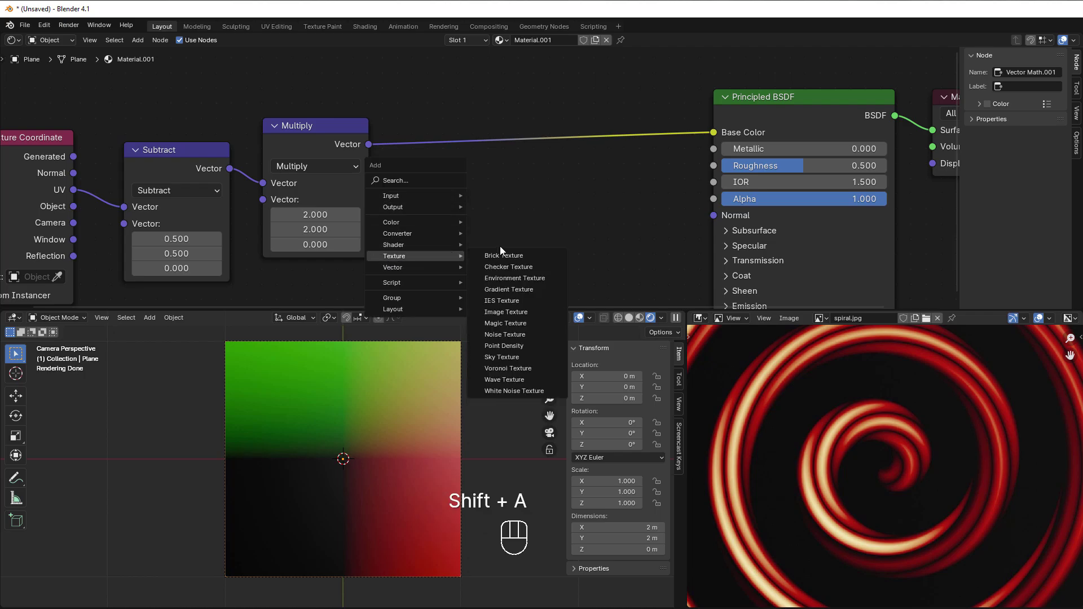
left_click(516, 290)
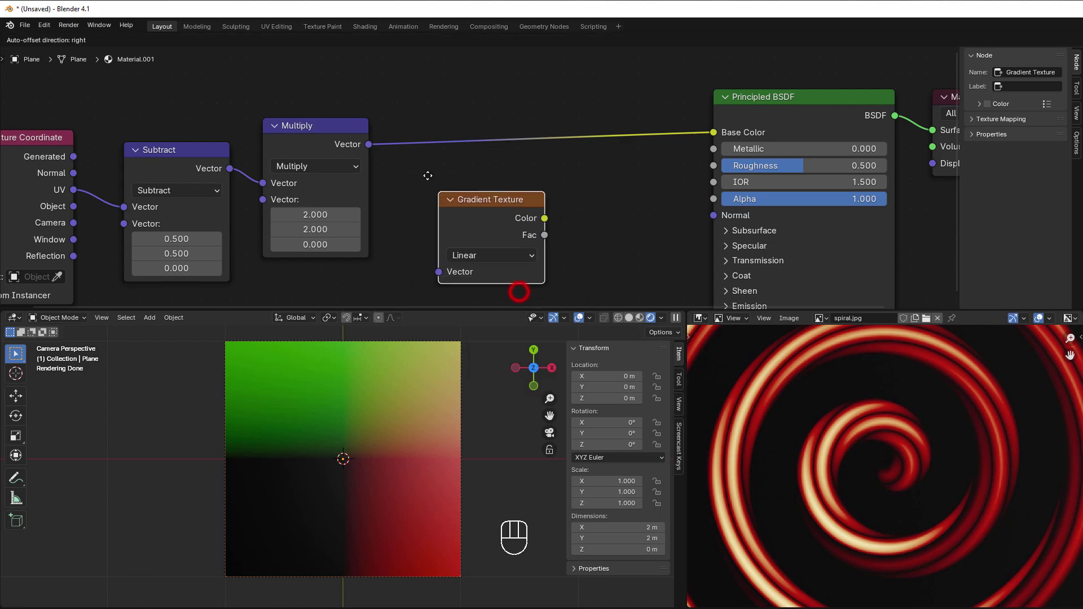
left_click(413, 106)
scroll(448, 228, "up", 2)
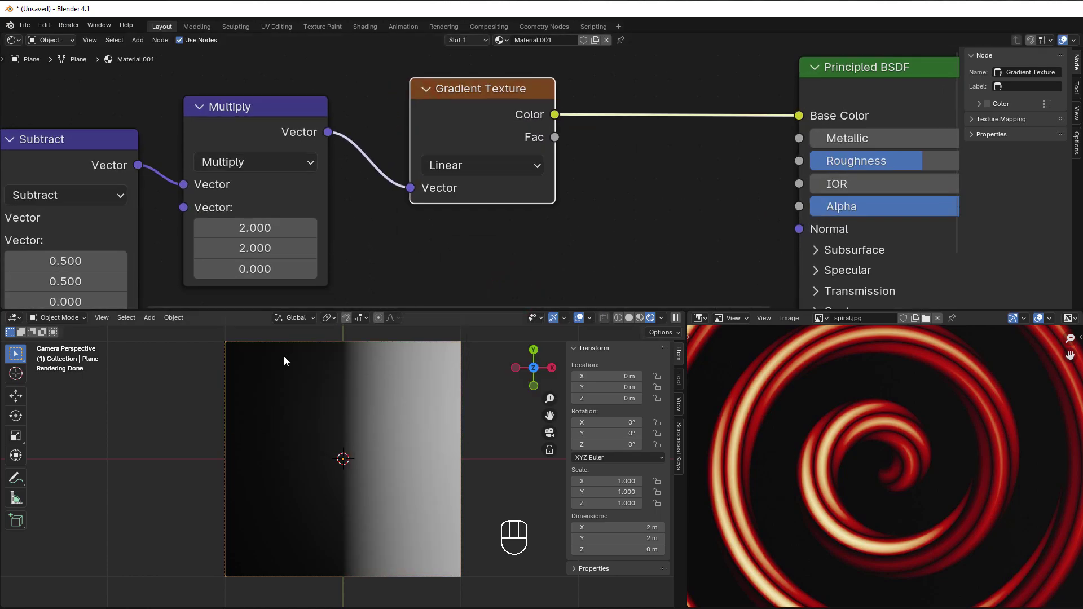
scroll(457, 187, "up", 1)
left_click(454, 165)
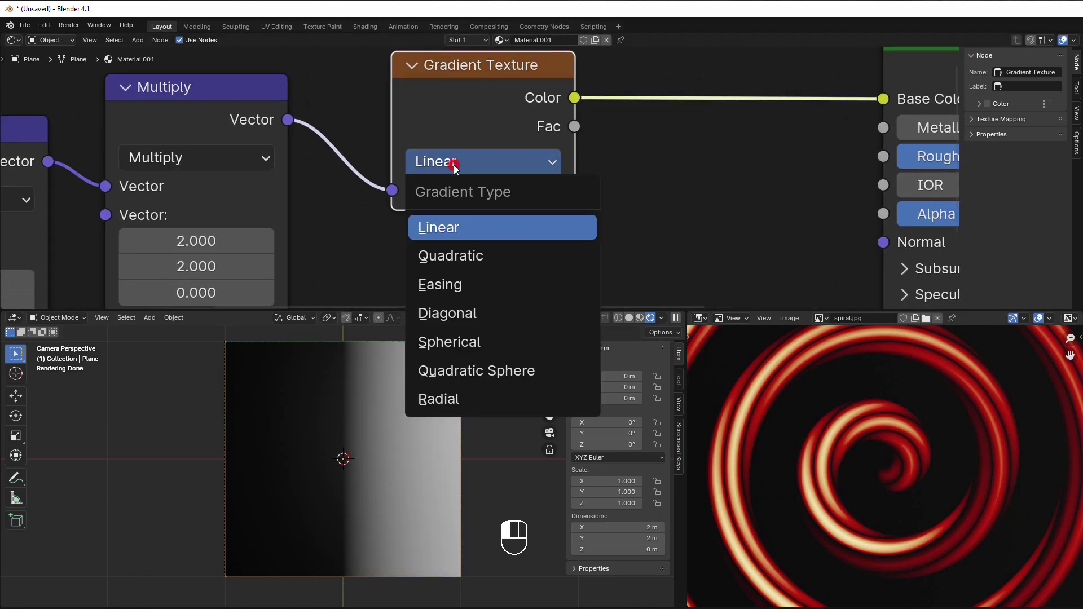
left_click(438, 399)
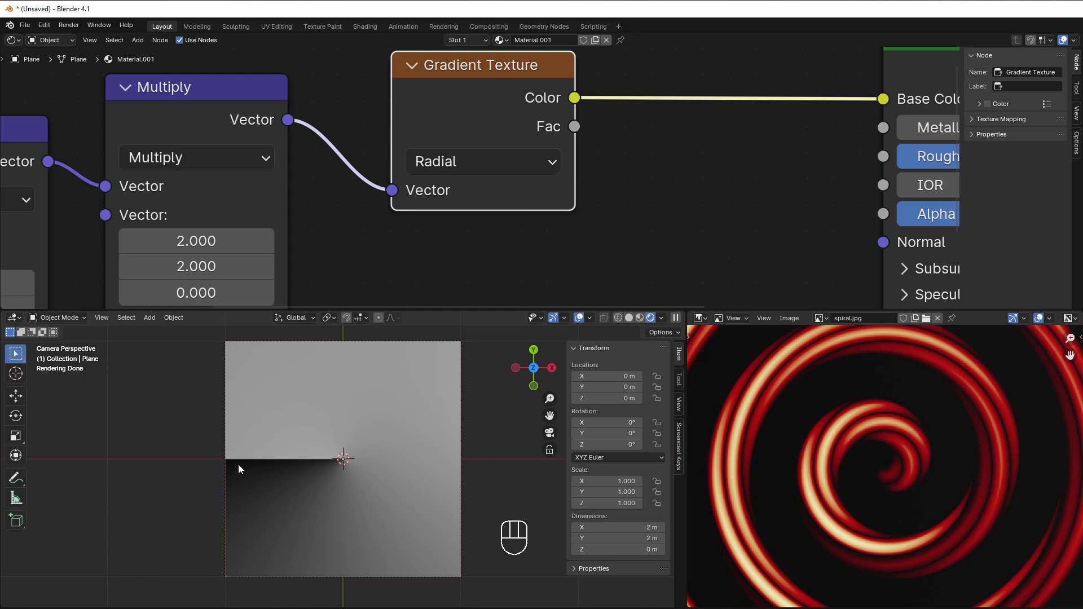
- Branch a Vector Math Length node off the Multiply output and preview its value through the Base Color
scroll(511, 221, "down", 4)
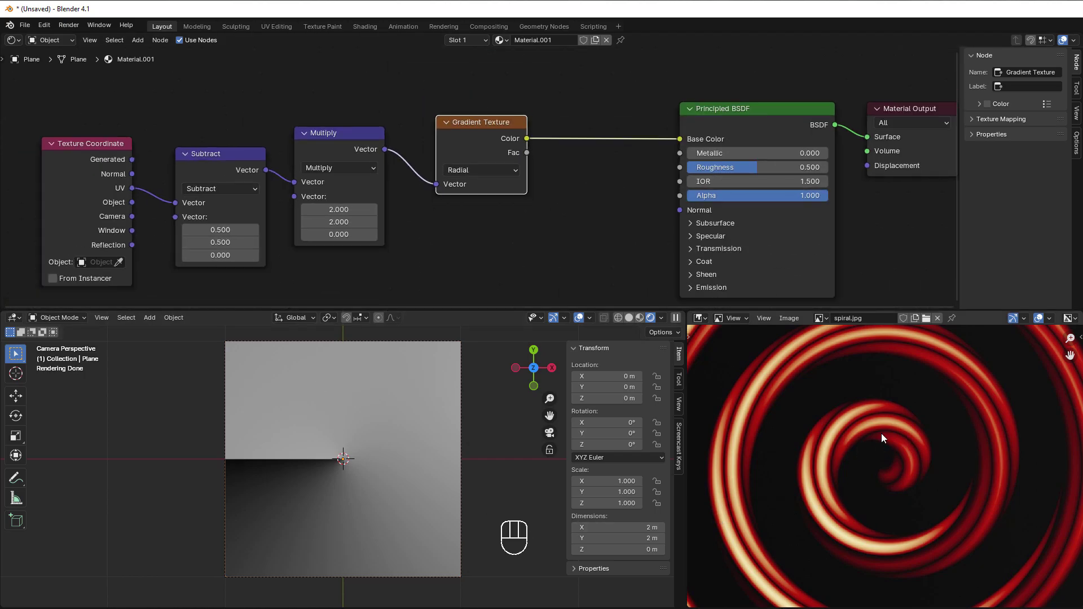
scroll(320, 462, "up", 1)
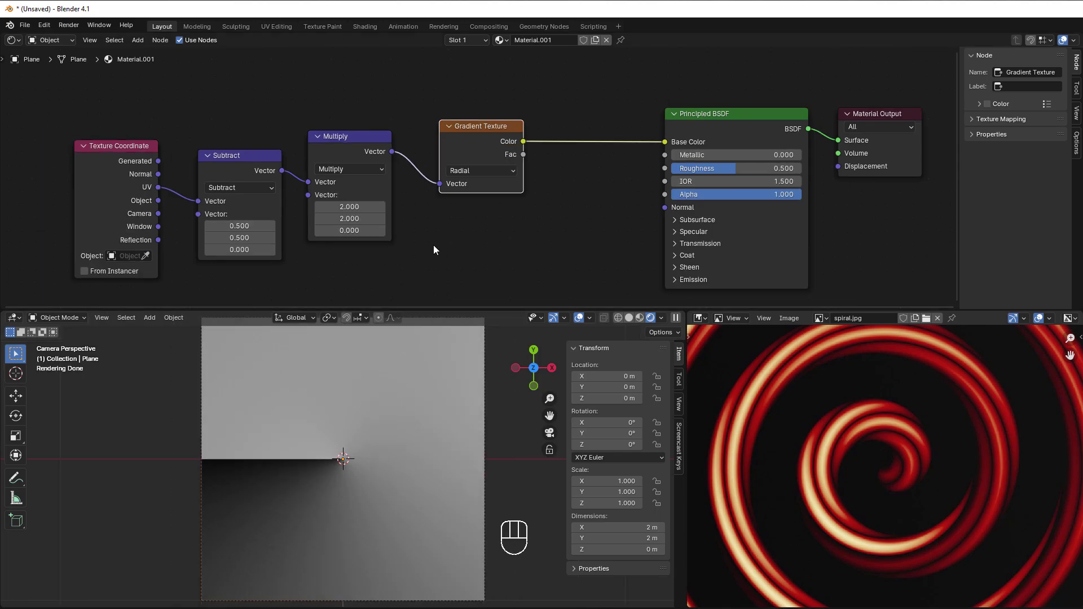
middle_click_drag(435, 246, 436, 219)
scroll(438, 222, "up", 1)
scroll(436, 223, "down", 1)
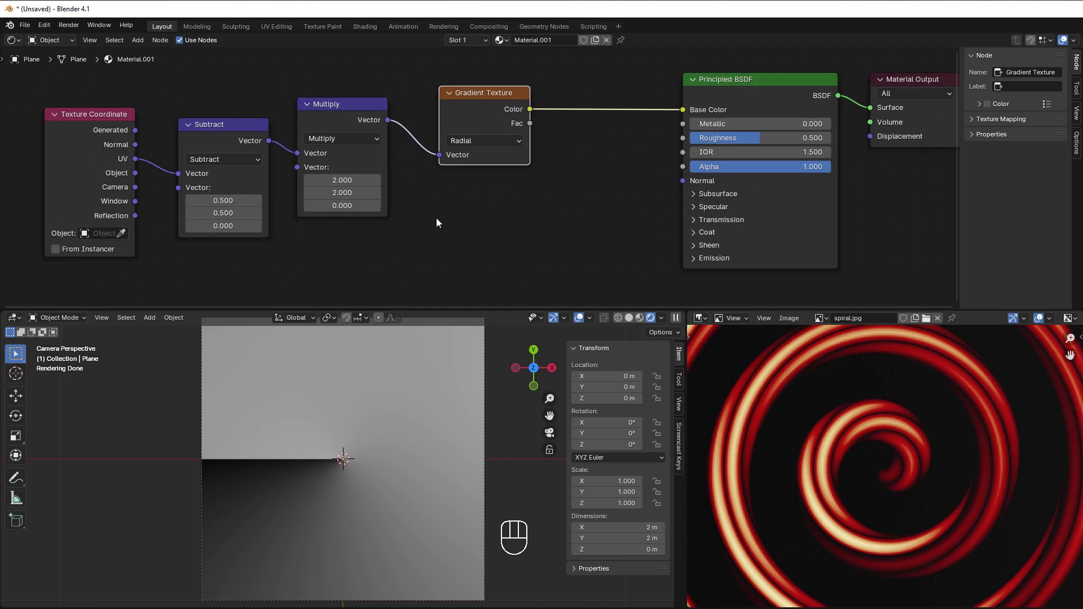
left_click_drag(388, 119, 439, 228)
type("length")
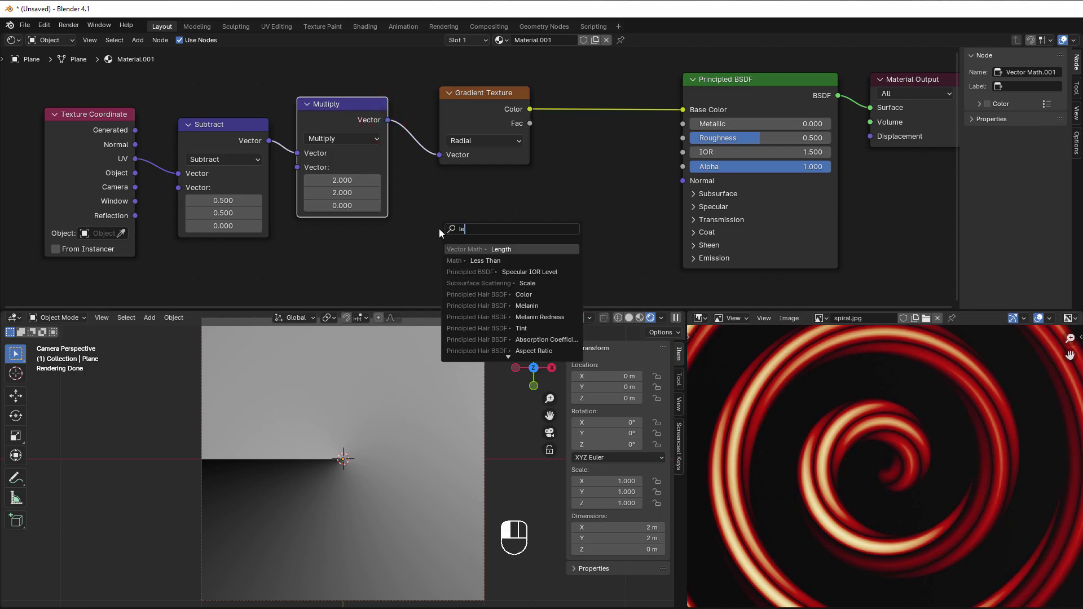
left_click(463, 249)
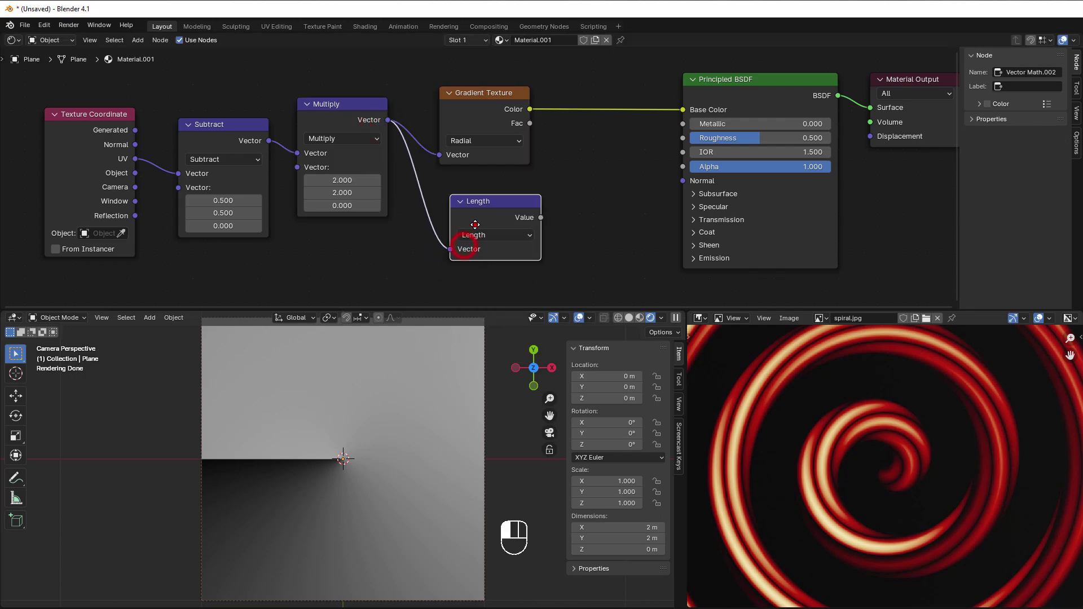
left_click_drag(541, 218, 675, 108)
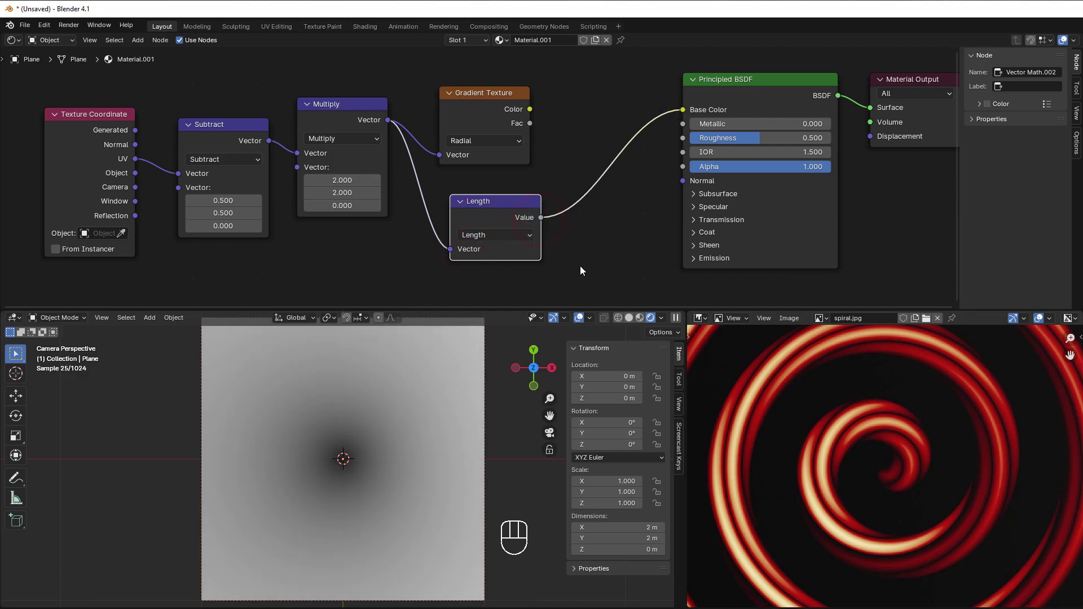
scroll(387, 482, "up", 2)
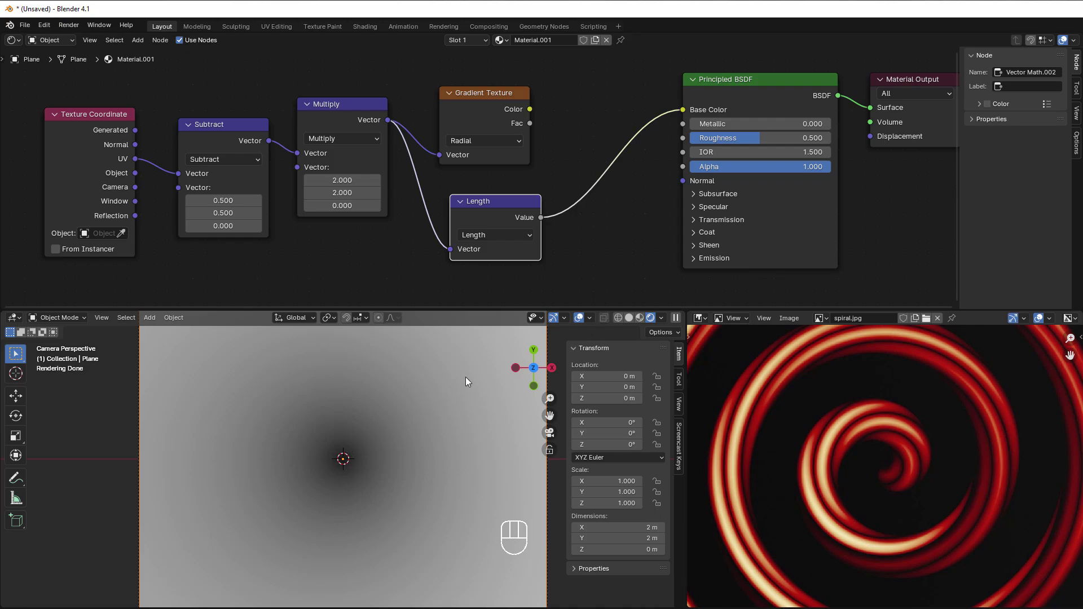
- Insert a Math node set to Subtract between the Gradient Texture's Fac and Base Color, with the Length value as its second input
left_click_drag(530, 123, 683, 110)
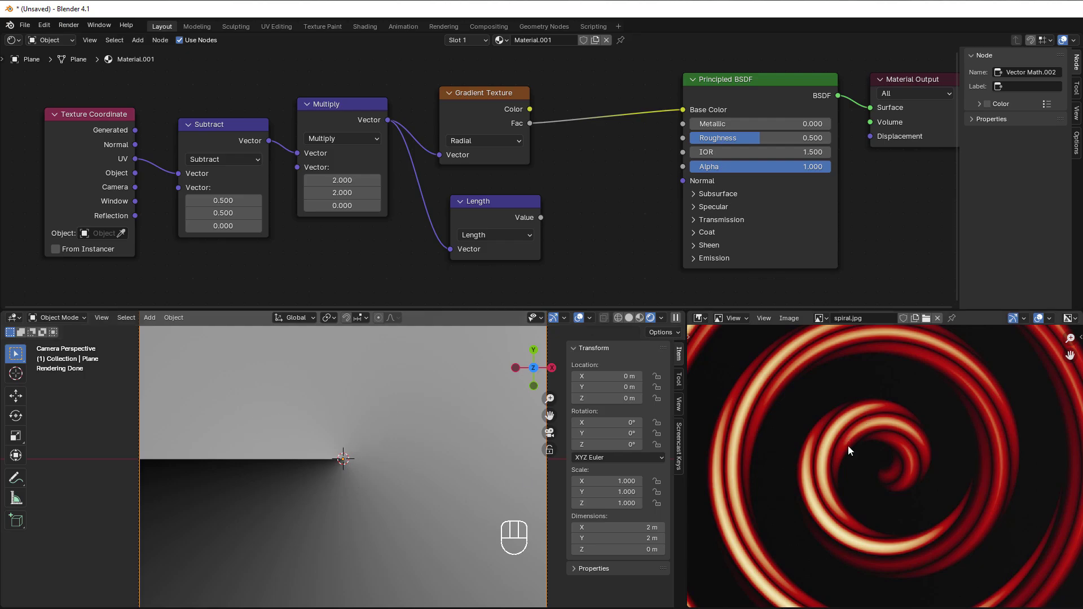
middle_click_drag(575, 211, 558, 212)
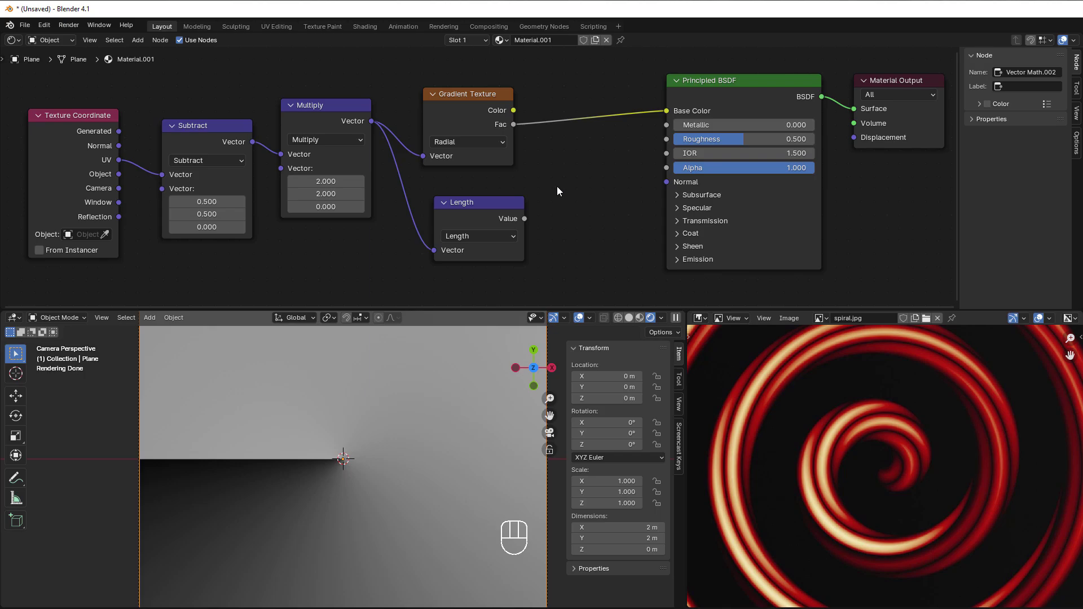
key("shift+a")
mouse_move(561, 180)
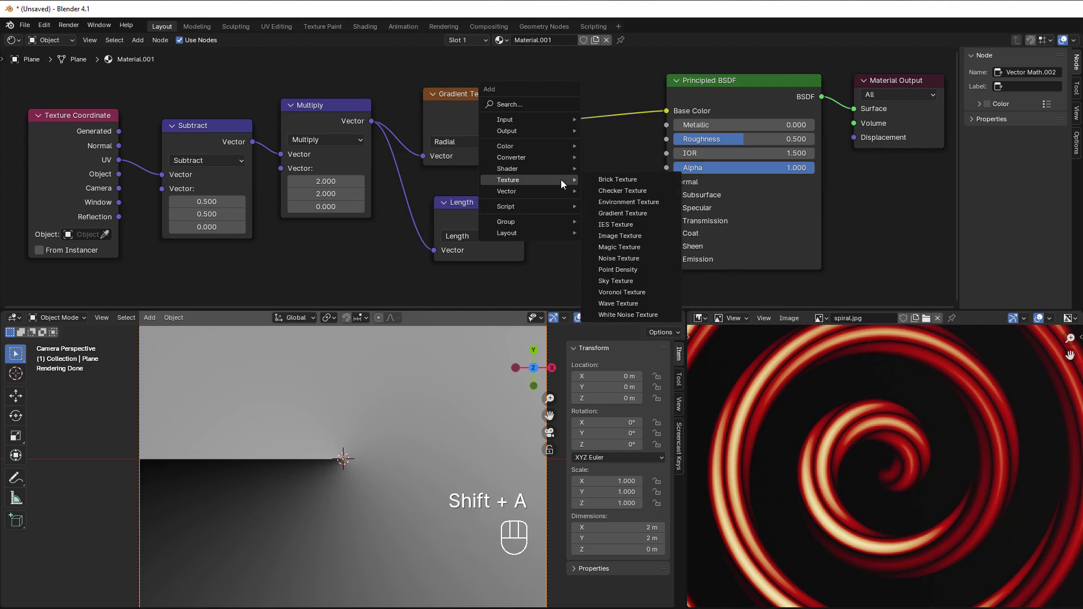
mouse_move(533, 157)
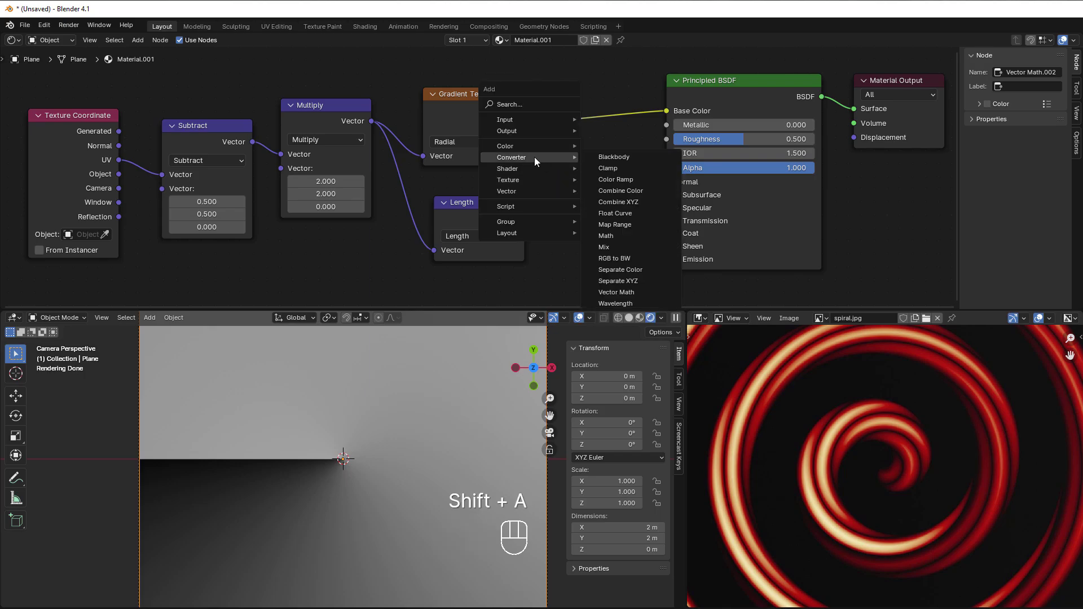
left_click(612, 237)
left_click(580, 101)
left_click(599, 134)
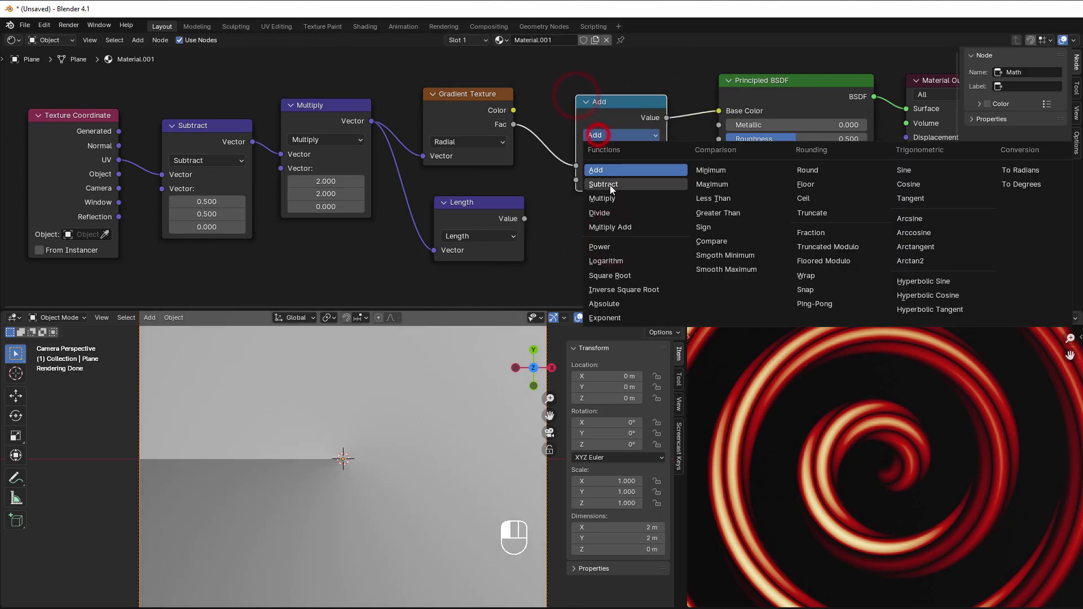
left_click(611, 185)
left_click_drag(525, 219, 575, 181)
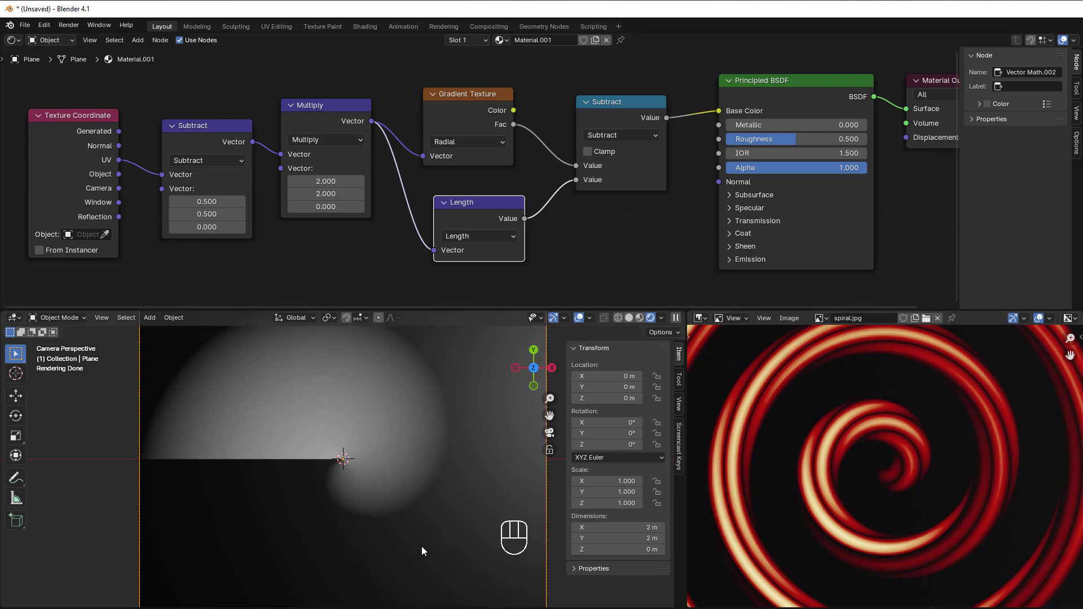
middle_click_drag(476, 294, 416, 290)
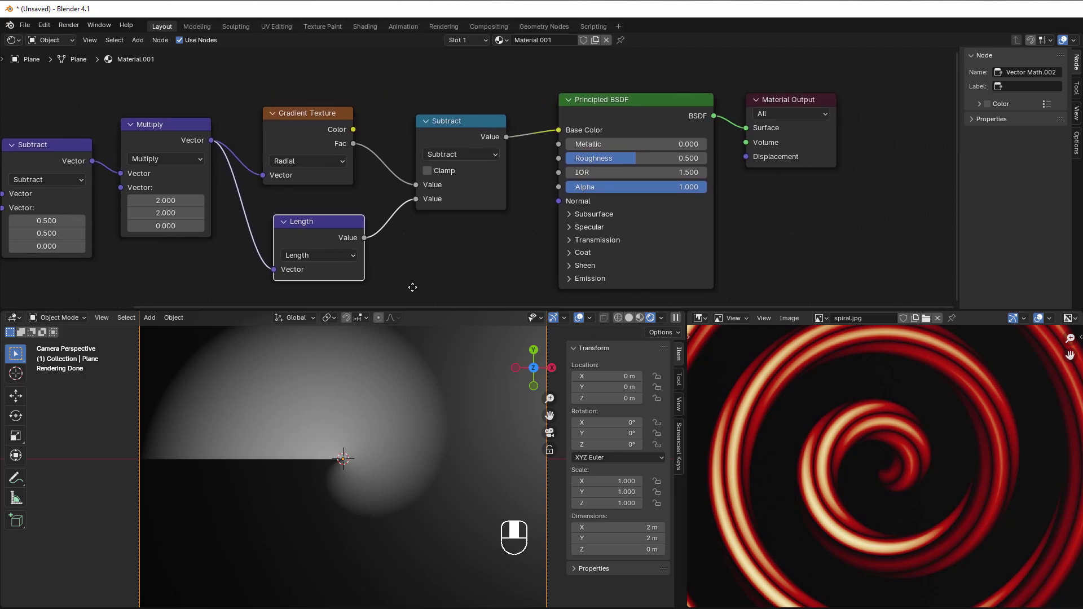
- Move the Subtract, Principled BSDF and Material Output nodes together farther from Gradient Texture and Length to make room
scroll(450, 168, "up", 1)
left_click_drag(452, 61, 839, 239)
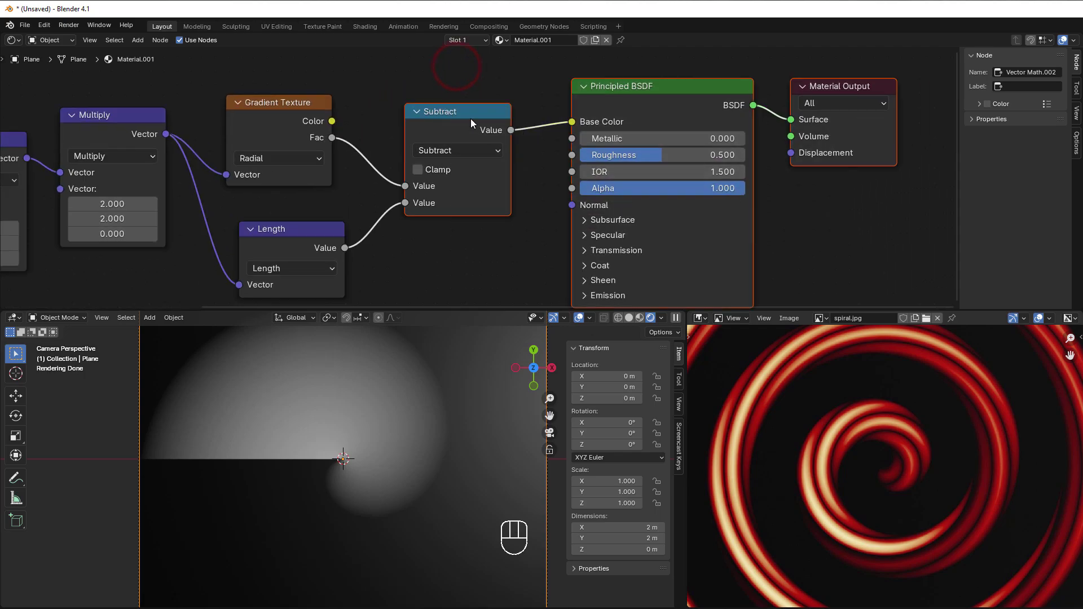
left_click_drag(470, 118, 621, 116)
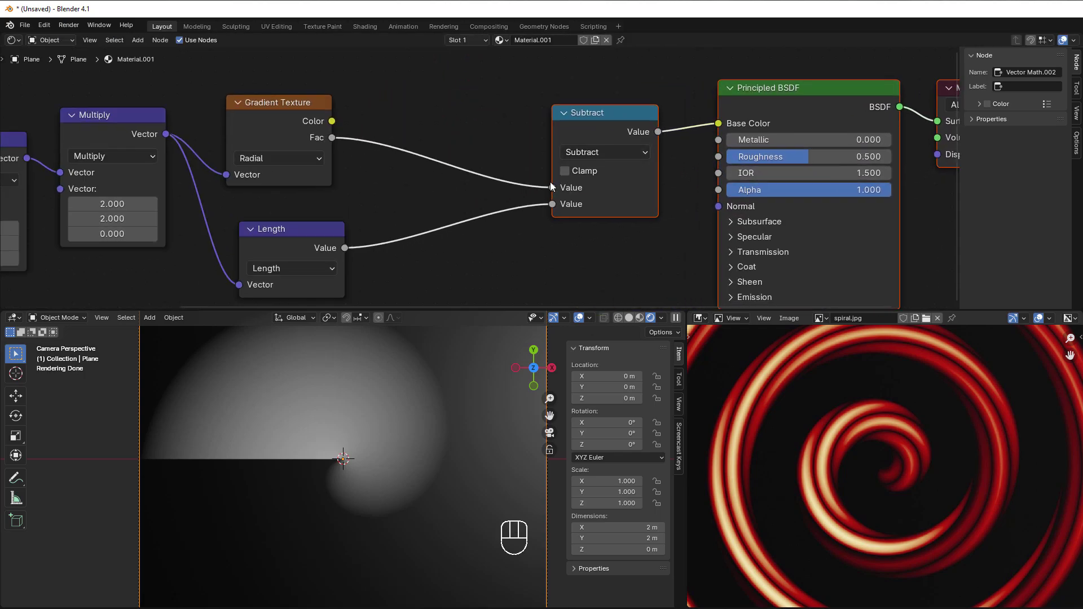
- Insert a Math node set to Multiply between Length and the Math Subtract node, with its value set to 4
middle_click_drag(480, 250, 585, 224)
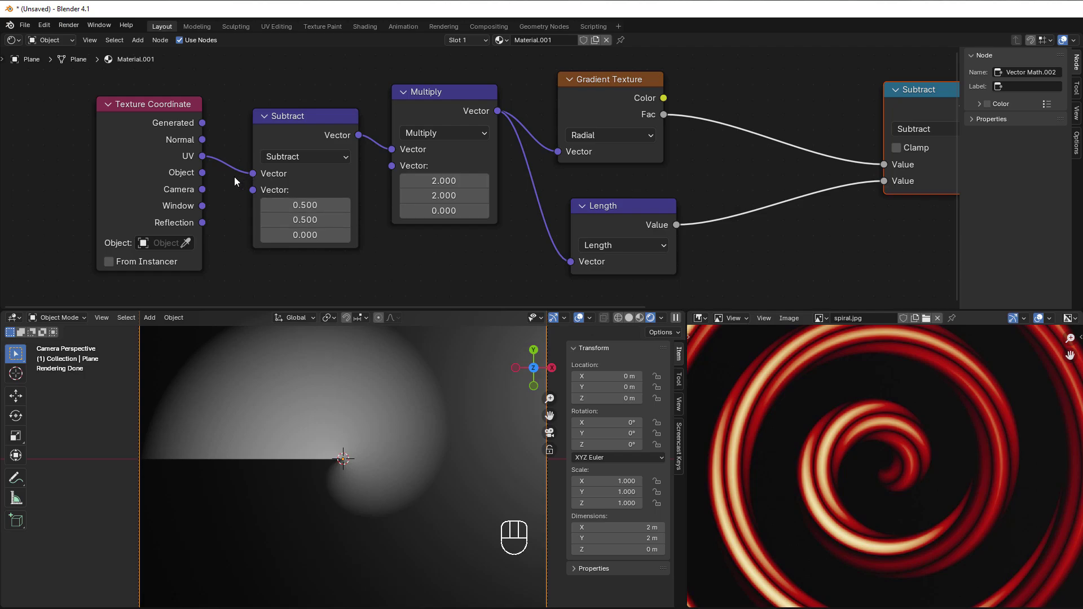
middle_click_drag(748, 237, 422, 230)
scroll(433, 227, "up", 2)
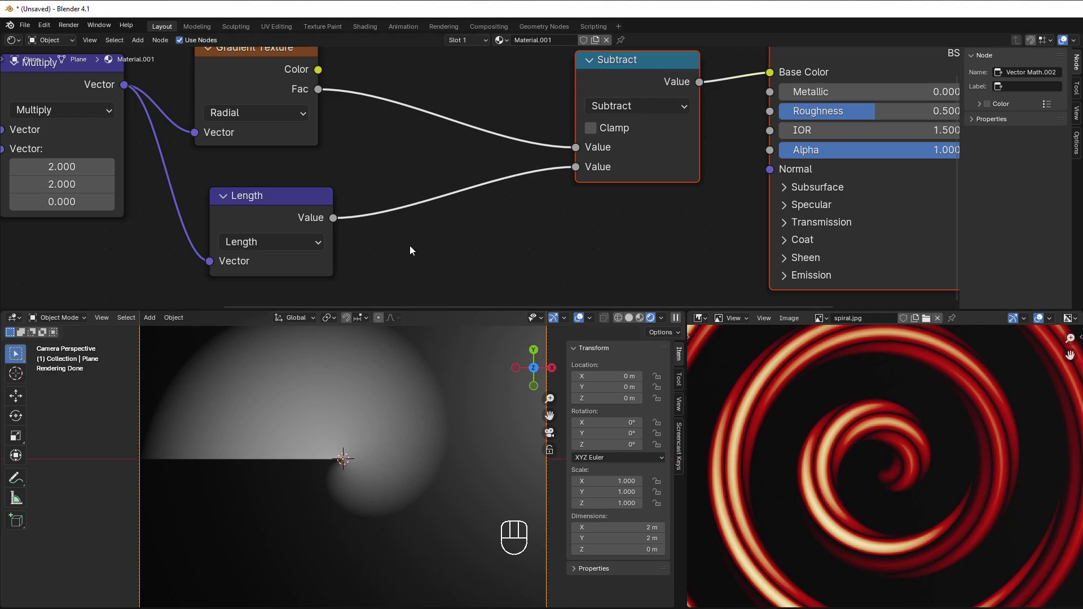
key("shift+a")
mouse_move(410, 246)
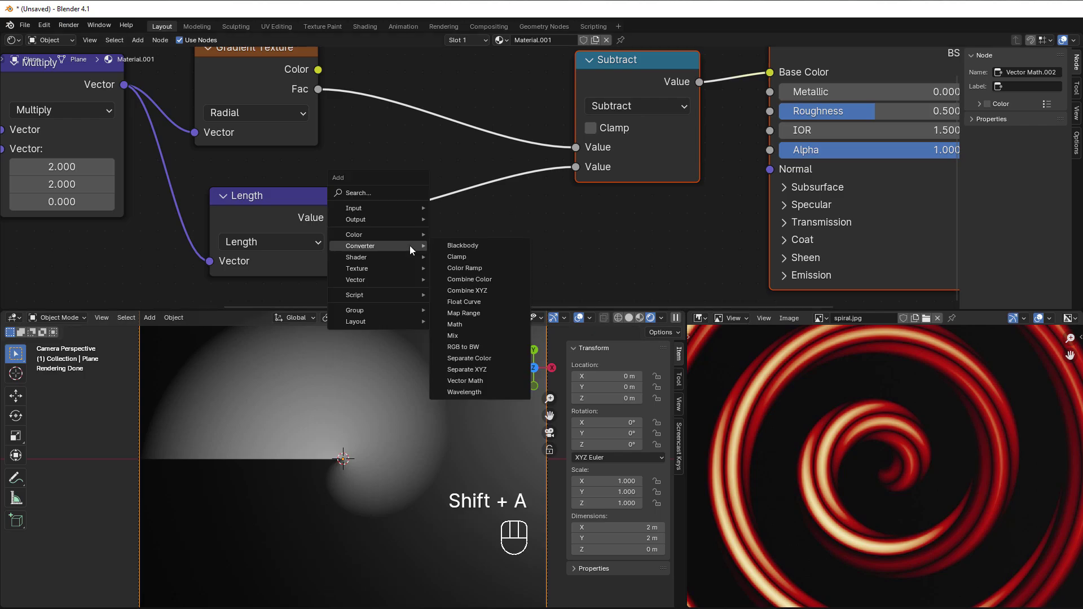
left_click(494, 324)
left_click(340, 158)
left_click(427, 212)
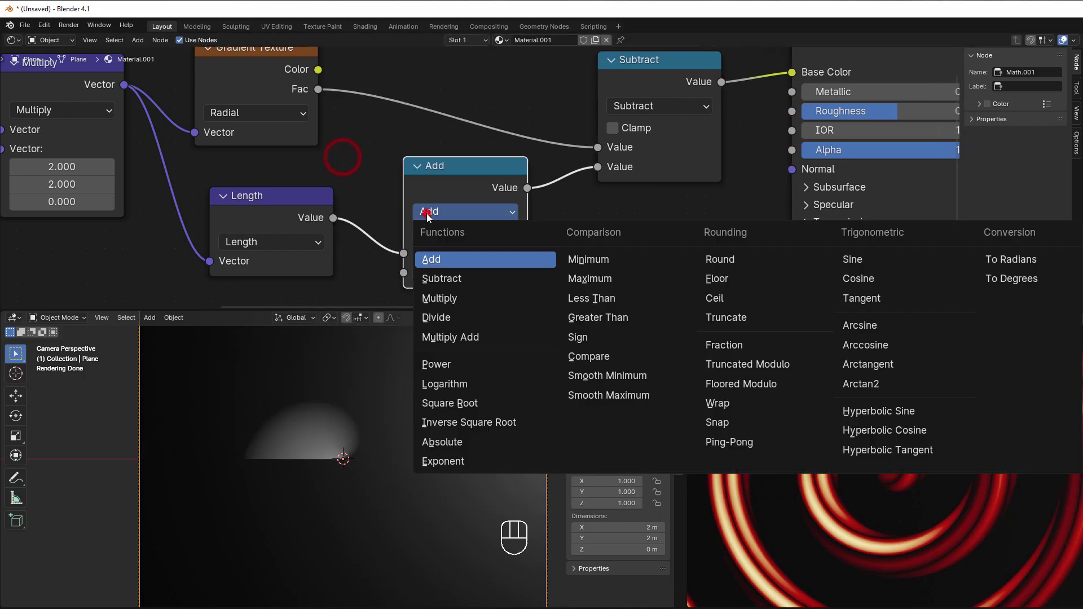
left_click(441, 297)
left_click(440, 273)
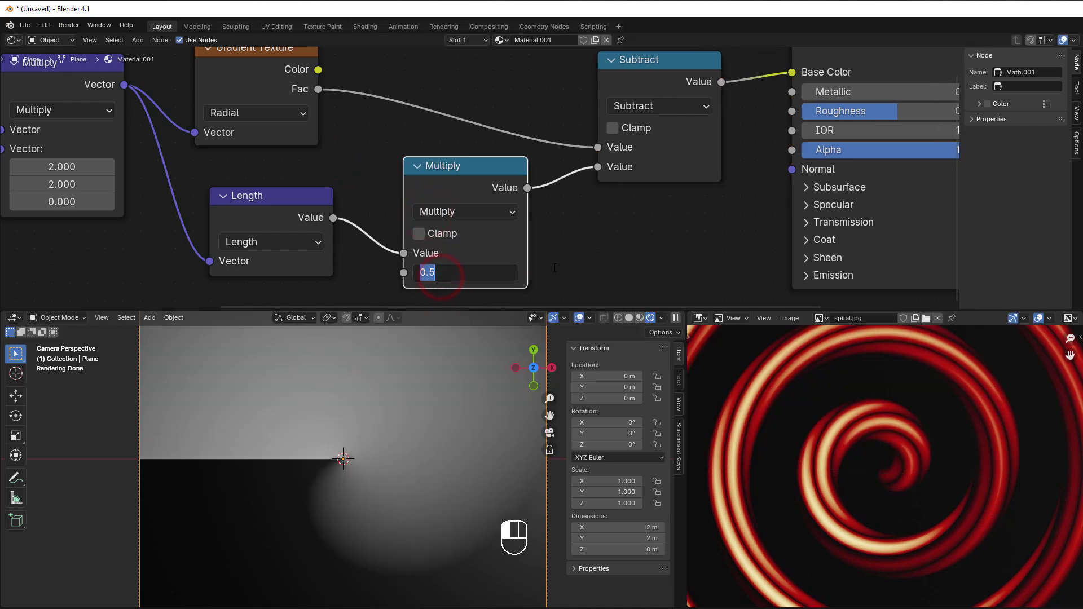
type("4")
left_click(553, 266)
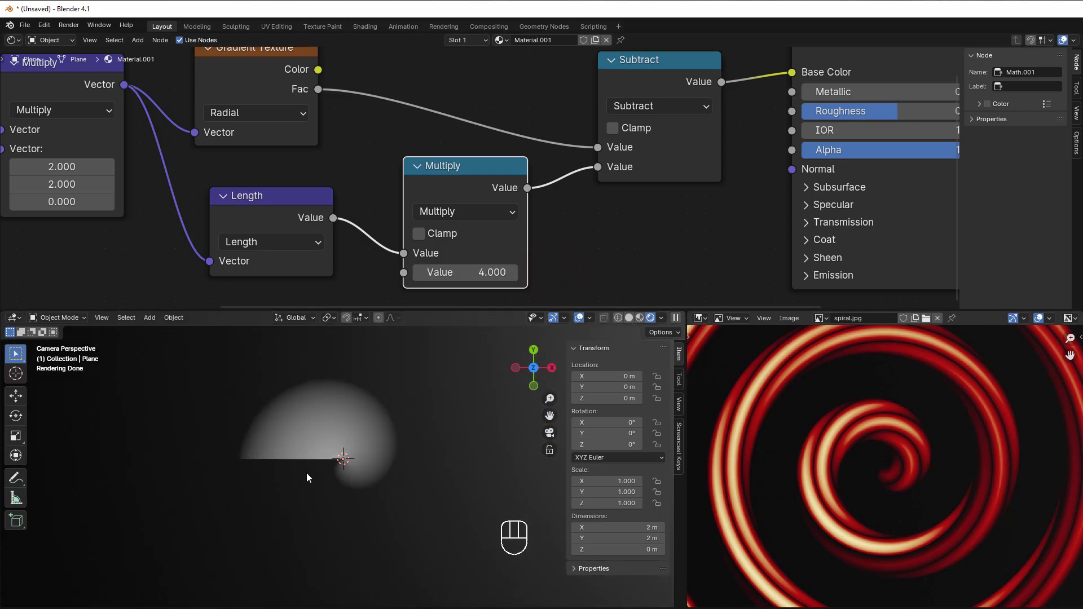
- Shift the Multiply node toward Length and route its output through a Math Fraction node into Subtract's second value
left_click_drag(472, 187, 432, 198)
left_click_drag(487, 199, 531, 239)
type("fraction")
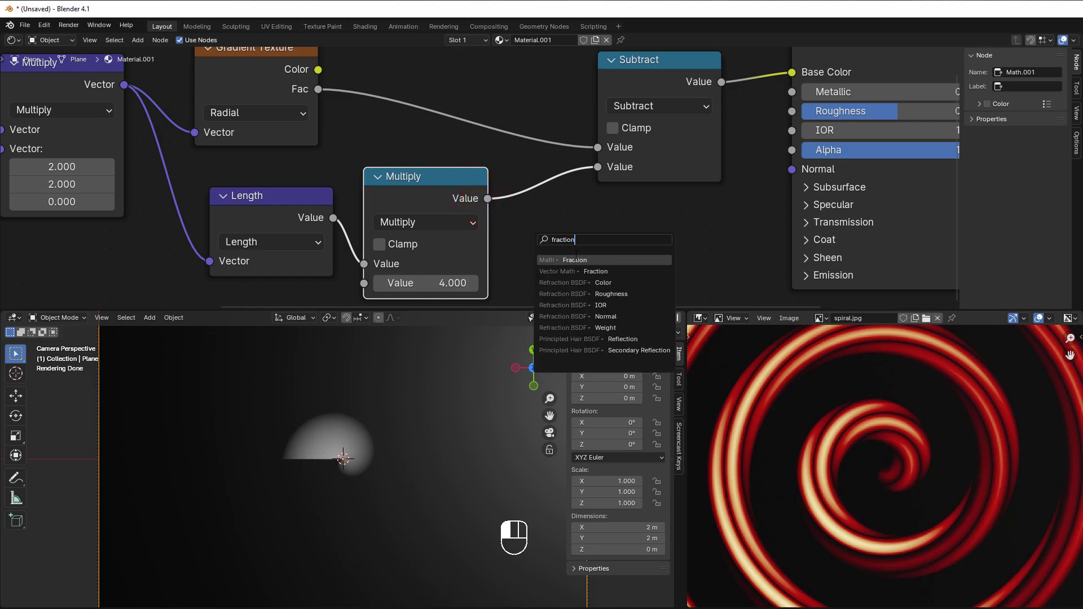
key("Return")
left_click(567, 249)
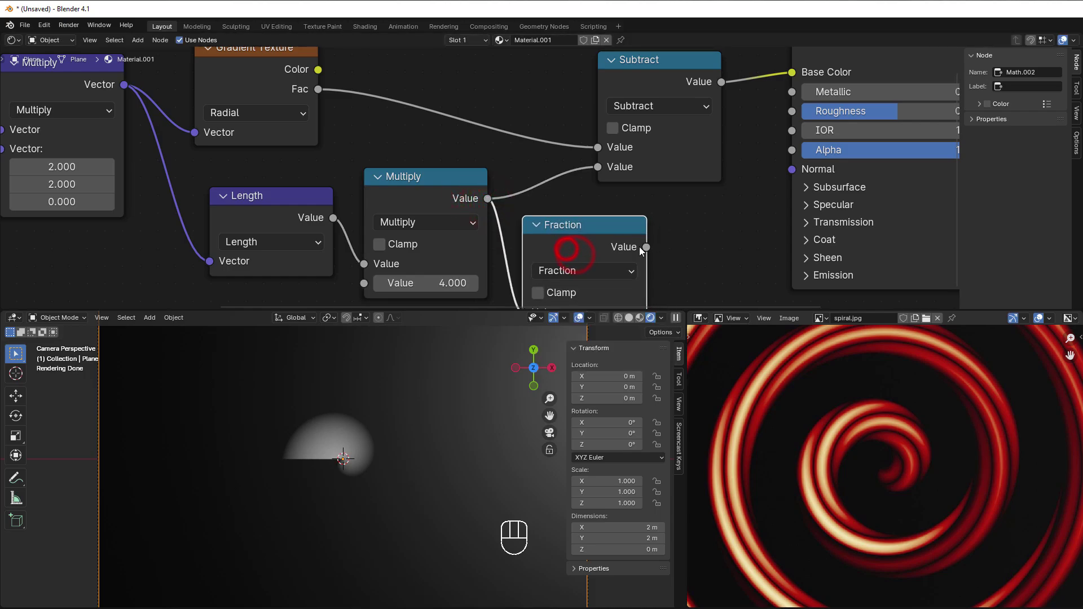
left_click_drag(641, 248, 597, 167)
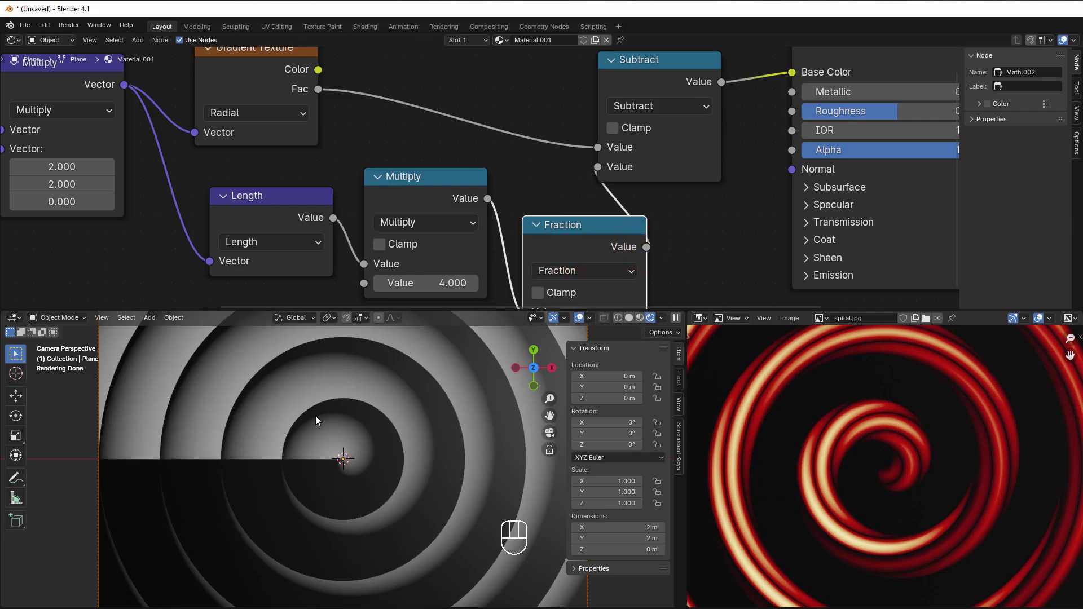
- Move the Subtract, Principled BSDF and Material Output nodes together farther from Fraction, and raise the Fraction node slightly
scroll(337, 422, "down", 3)
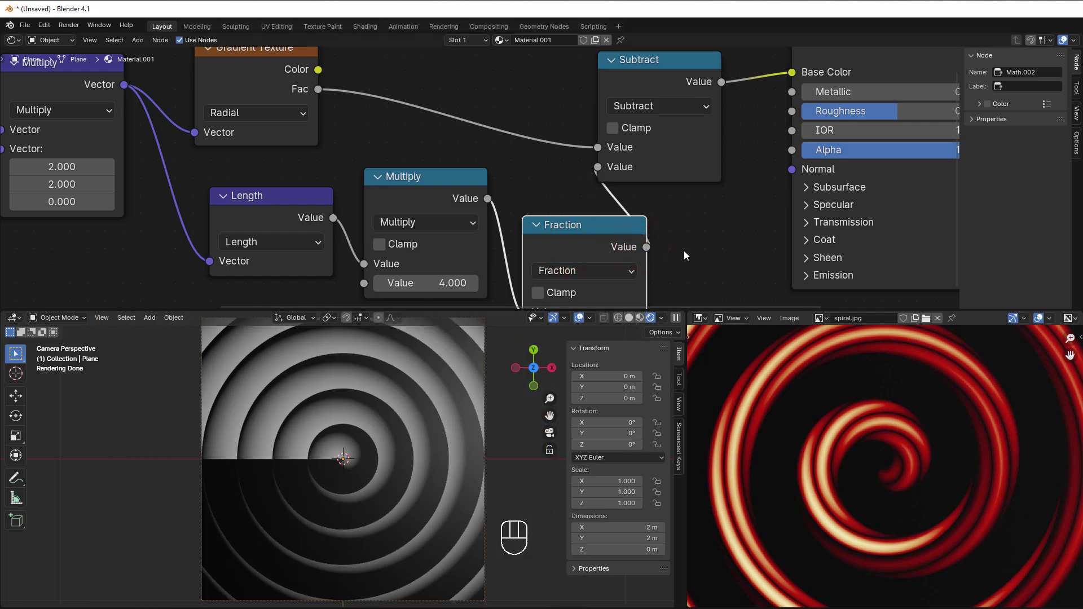
scroll(683, 251, "down", 2)
middle_click_drag(698, 229, 544, 269)
left_click_drag(494, 86, 854, 186)
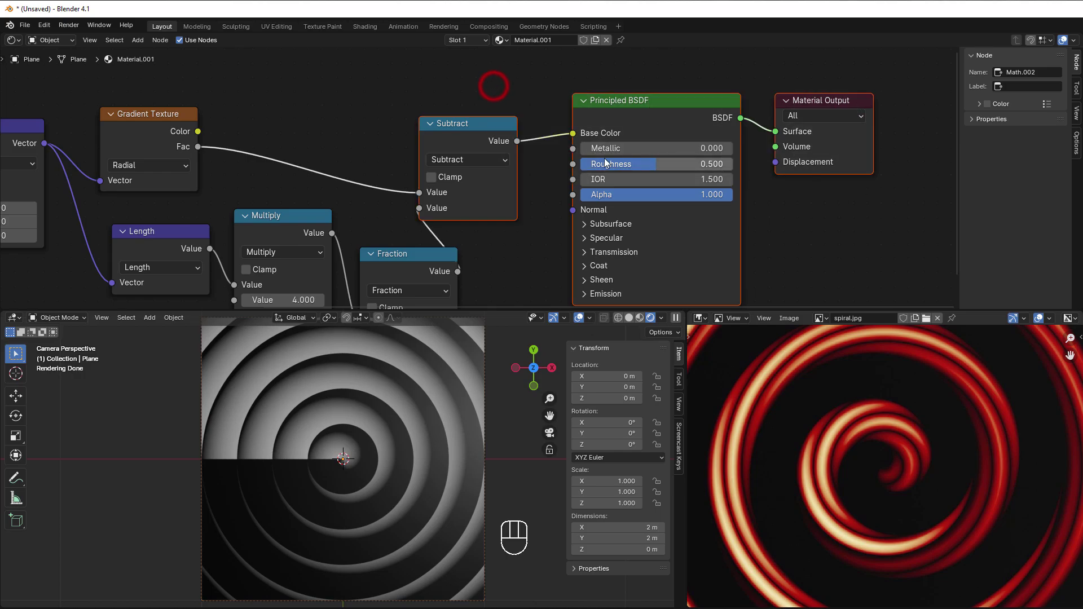
left_click_drag(488, 130, 644, 126)
- Move the Principled BSDF and Material Output nodes away from Subtract to make room for another node
scroll(370, 476, "up", 5)
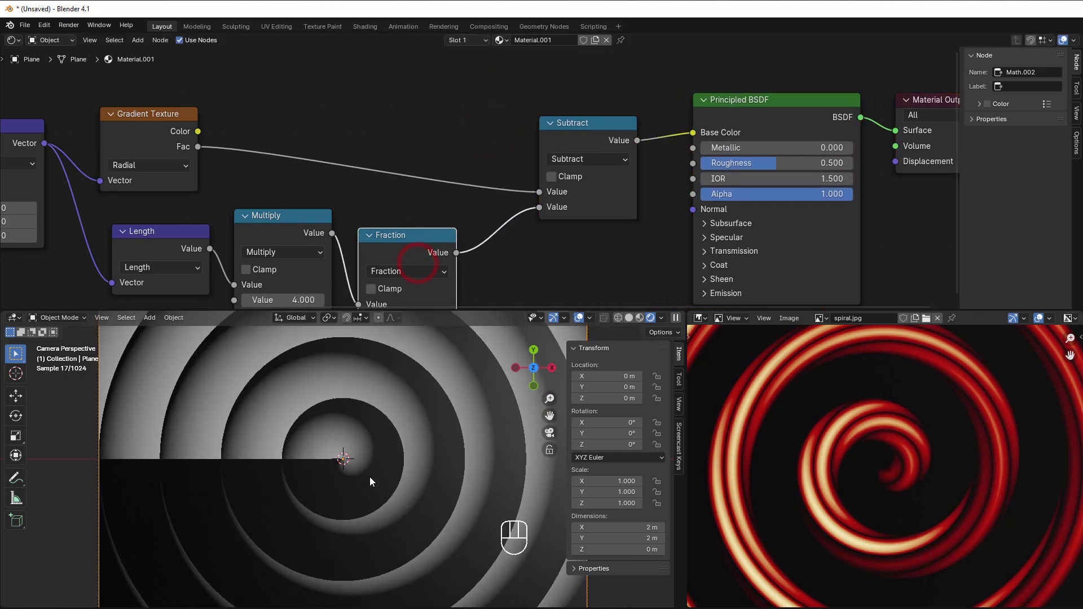
scroll(265, 483, "up", 1)
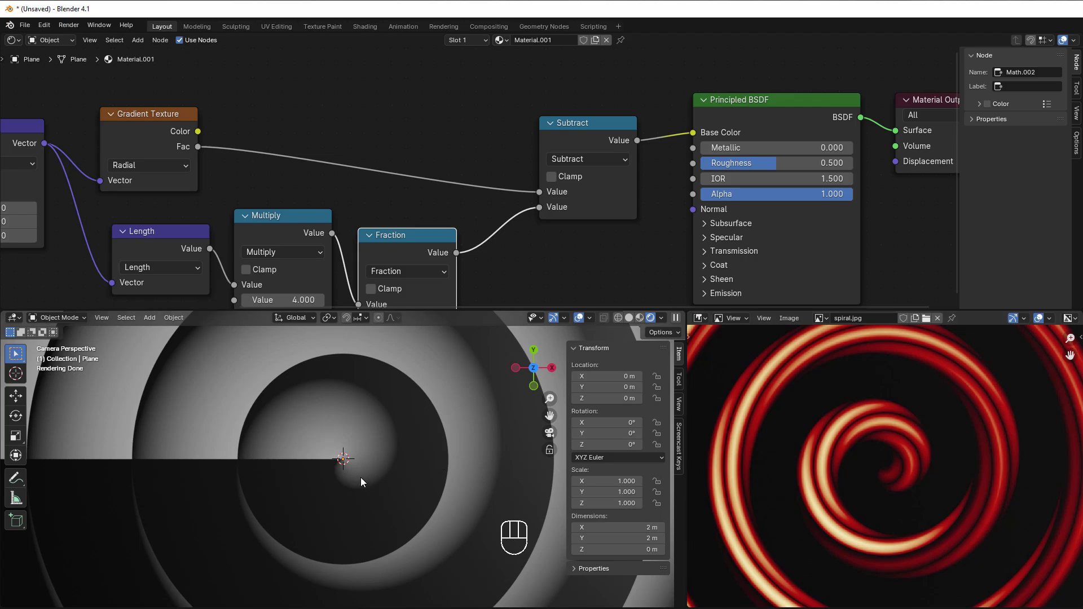
scroll(302, 484, "up", 3)
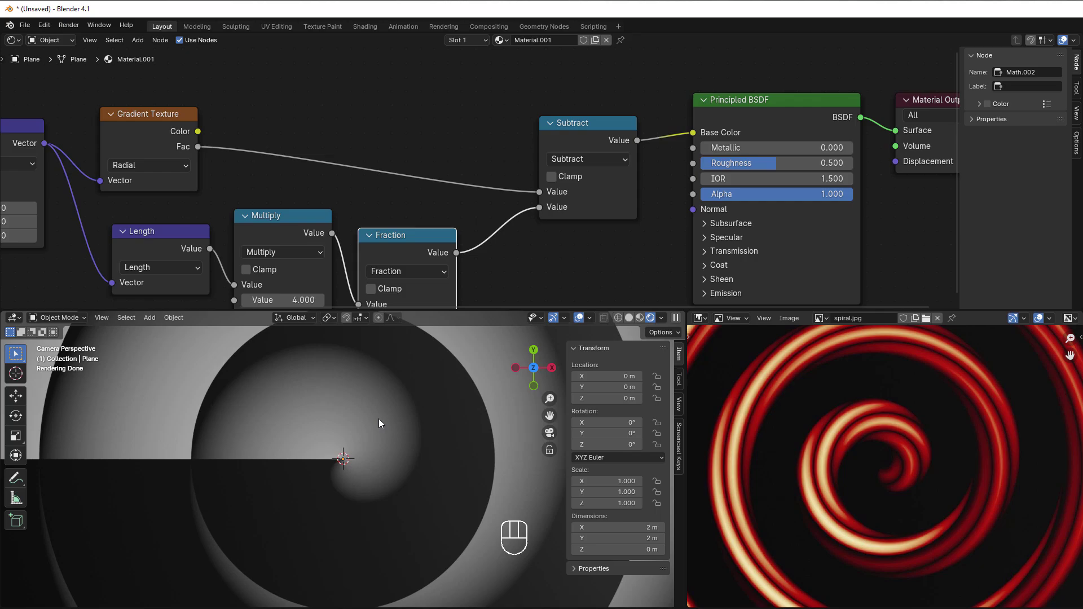
scroll(380, 423, "down", 3)
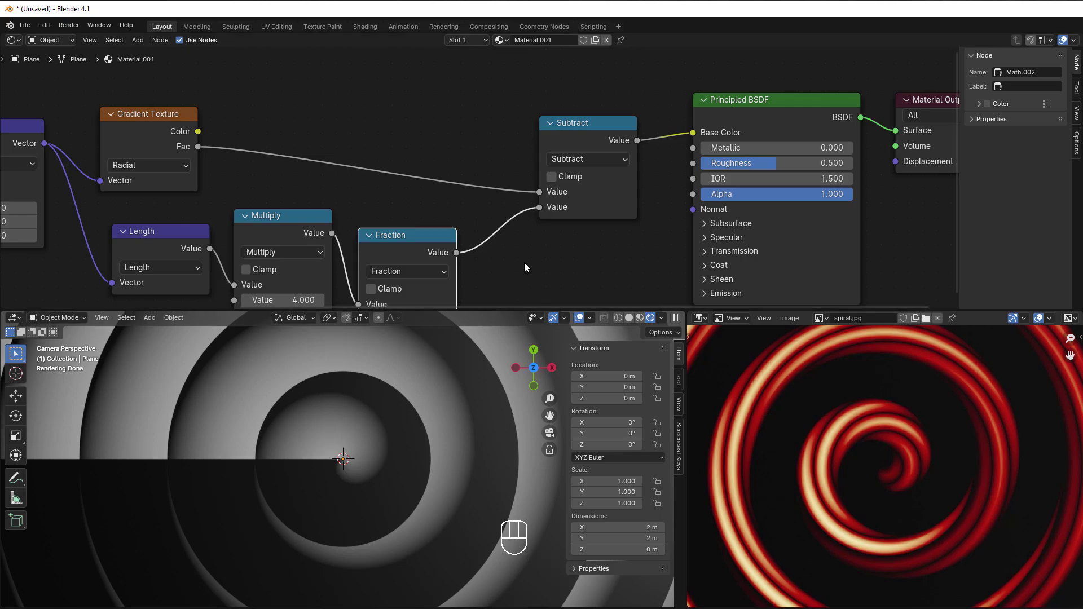
scroll(524, 263, "down", 1)
middle_click_drag(524, 262, 398, 269)
scroll(398, 270, "up", 1)
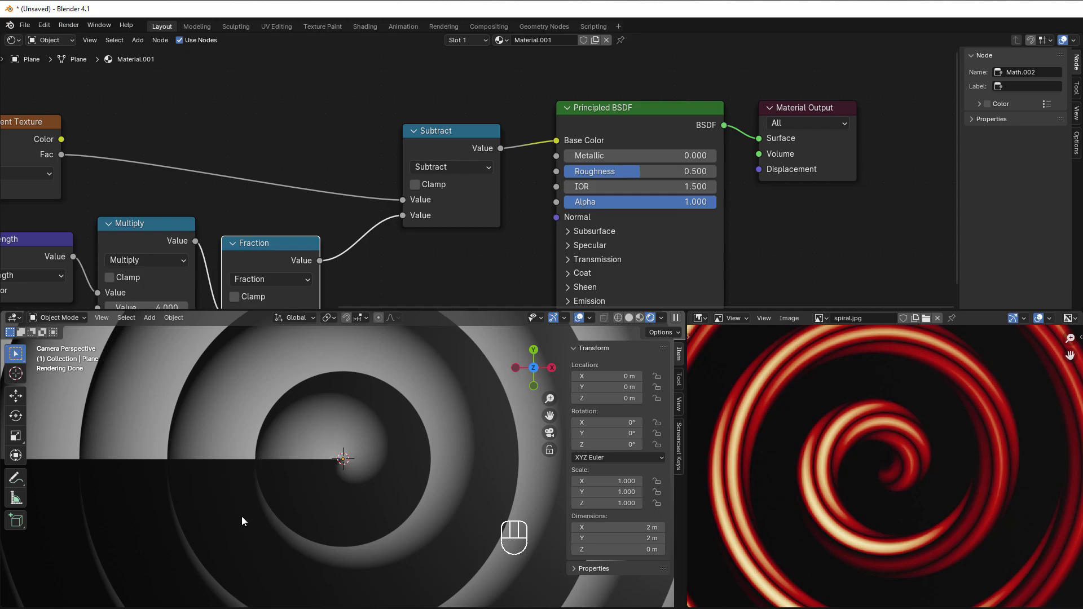
middle_click_drag(441, 257, 345, 267)
left_click_drag(581, 85, 784, 204)
left_click_drag(576, 130, 705, 142)
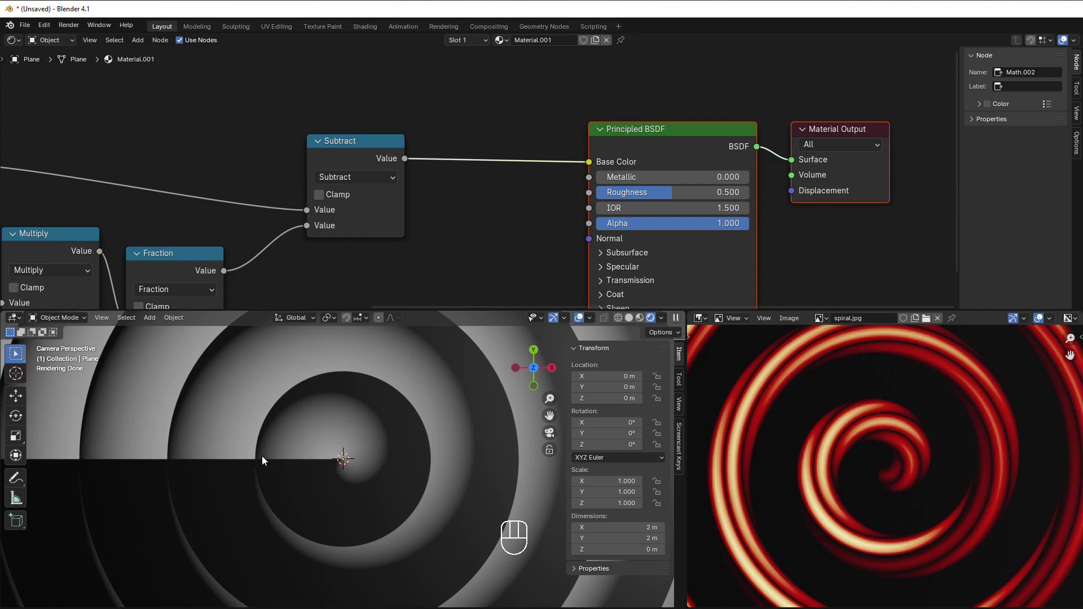
- Insert a duplicate of the Math Subtract node before Base Color, set it to Multiply and enter #2*pi as its value
scroll(258, 459, "up", 2)
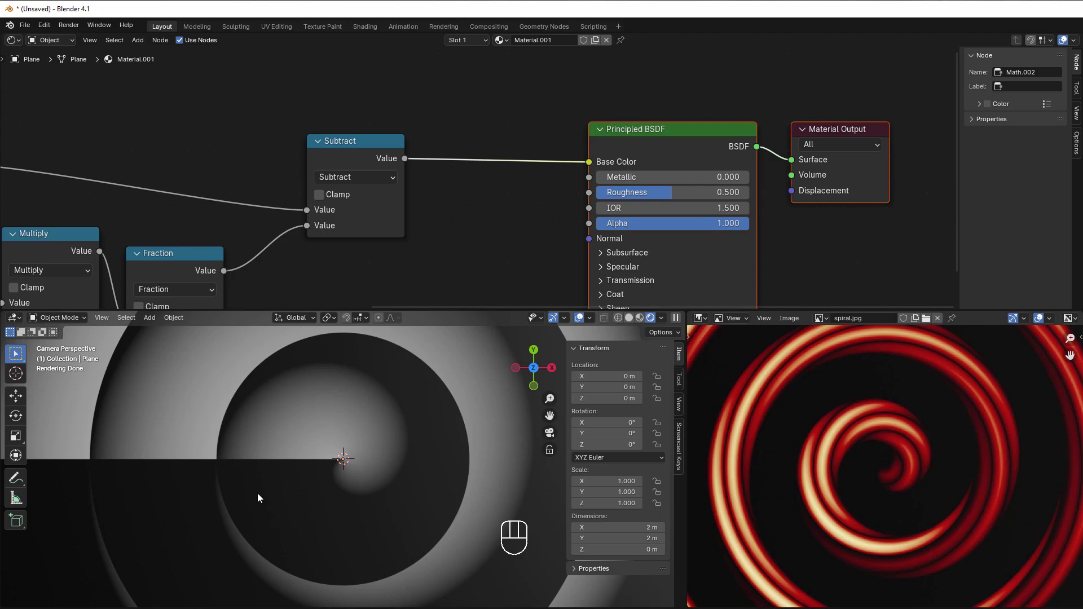
left_click(366, 155)
key("shift+d")
left_click(497, 150)
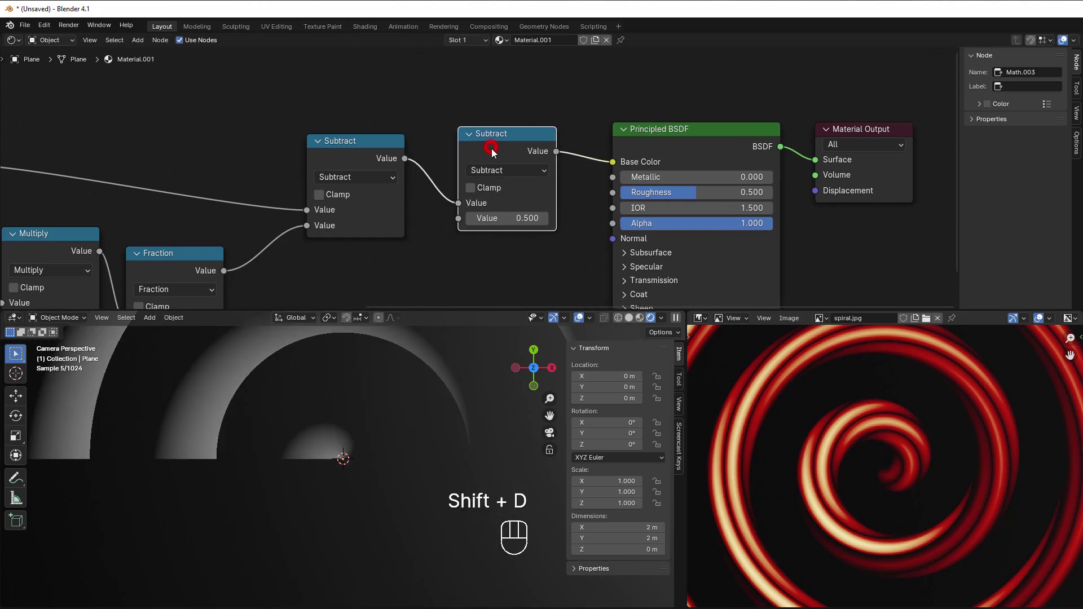
left_click(494, 170)
left_click(499, 238)
left_click(491, 219)
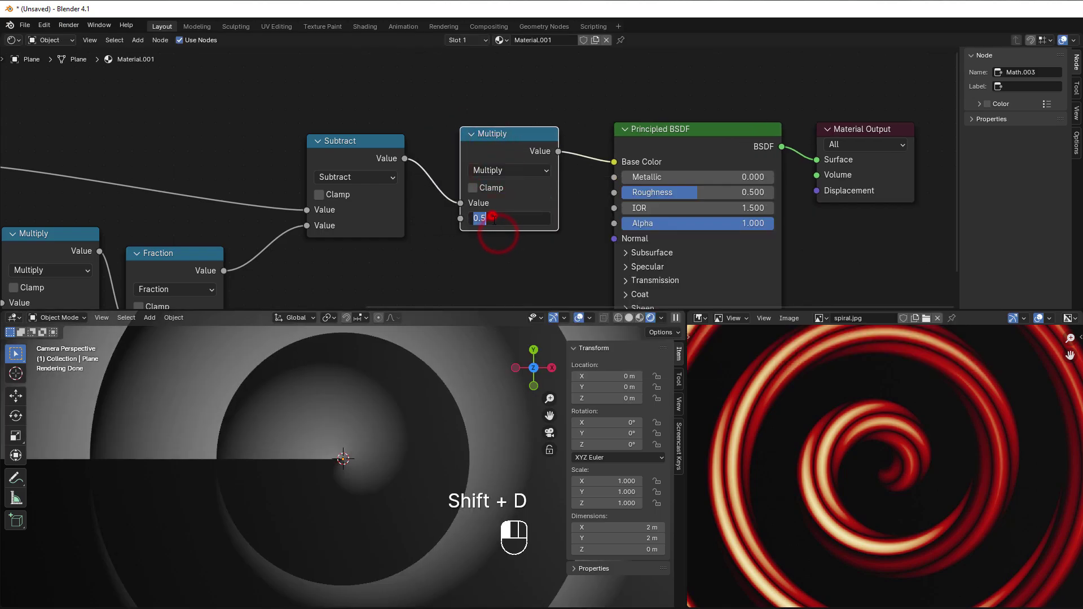
key("shift")
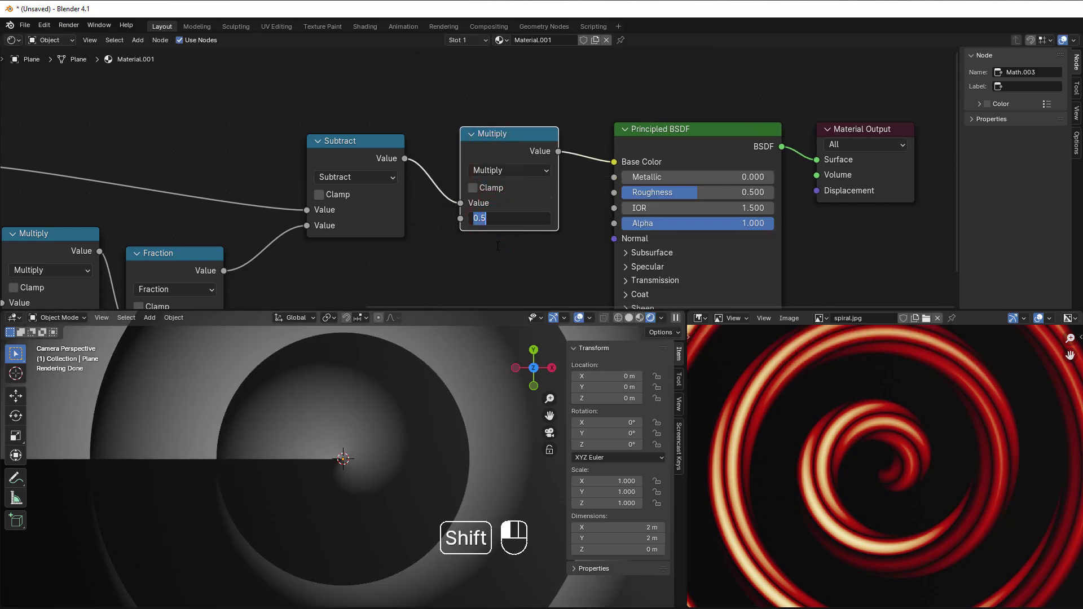
type("#")
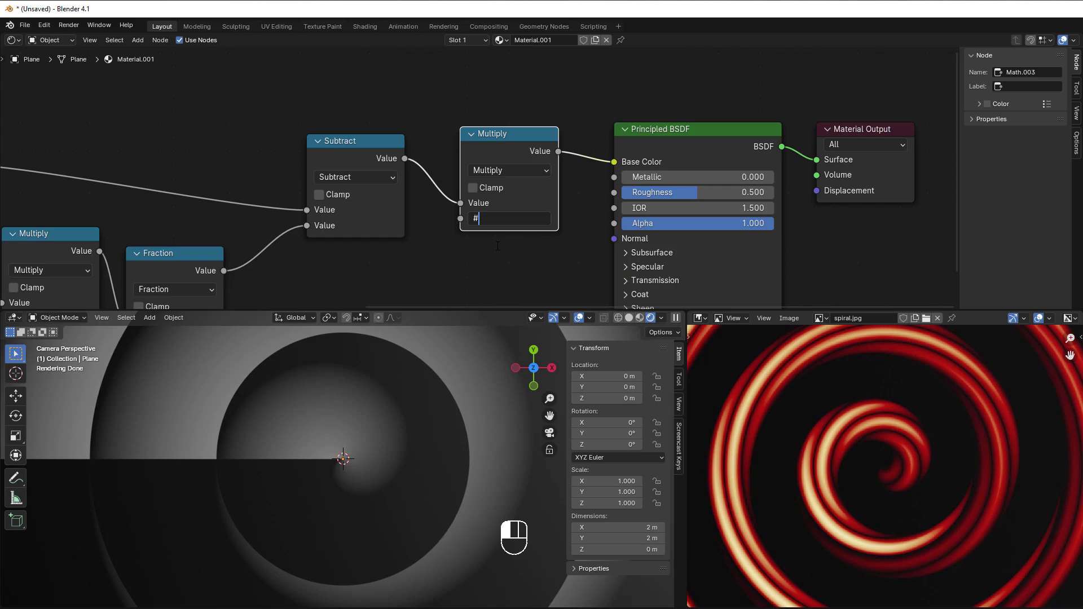
type("2*pi")
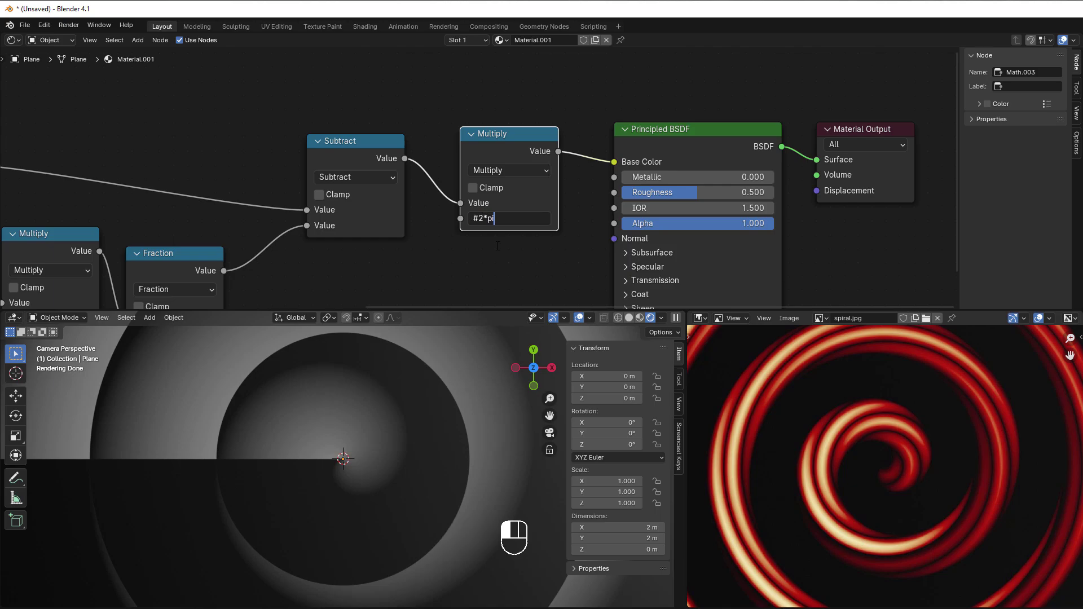
key("Return")
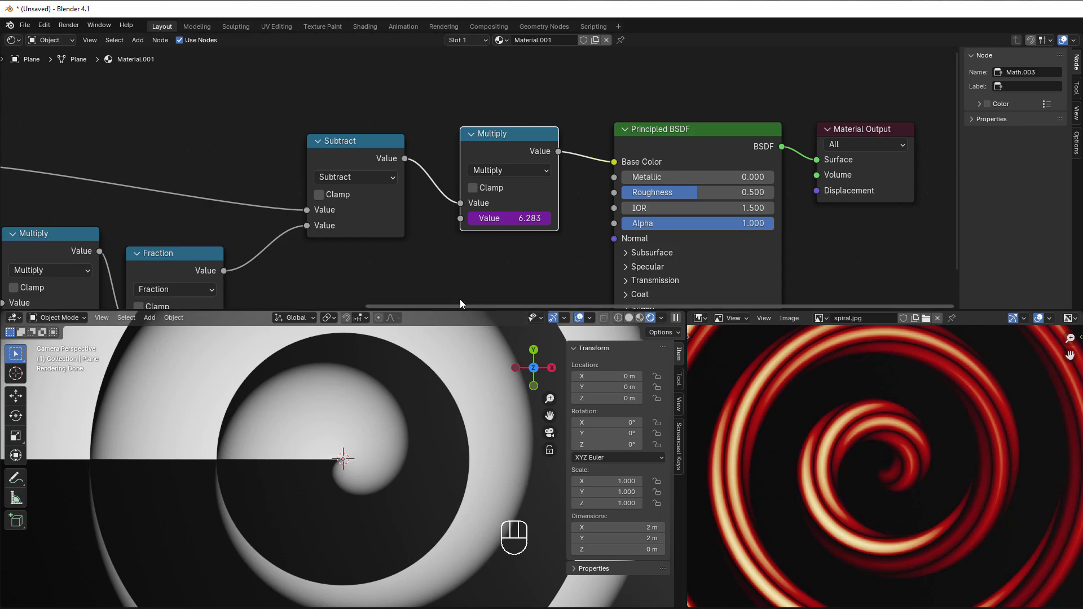
- Move the Principled BSDF and Material Output nodes farther from the 2*pi Multiply node
mouse_move(459, 299)
middle_mouse_down()
mouse_move(326, 278)
mouse_move(270, 302)
middle_mouse_up()
left_click_drag(495, 122, 608, 226)
left_click_drag(505, 154, 641, 147)
- Duplicate the 2*pi Multiply node, insert the copy before Base Color and set its operation to Sine
left_click(286, 157)
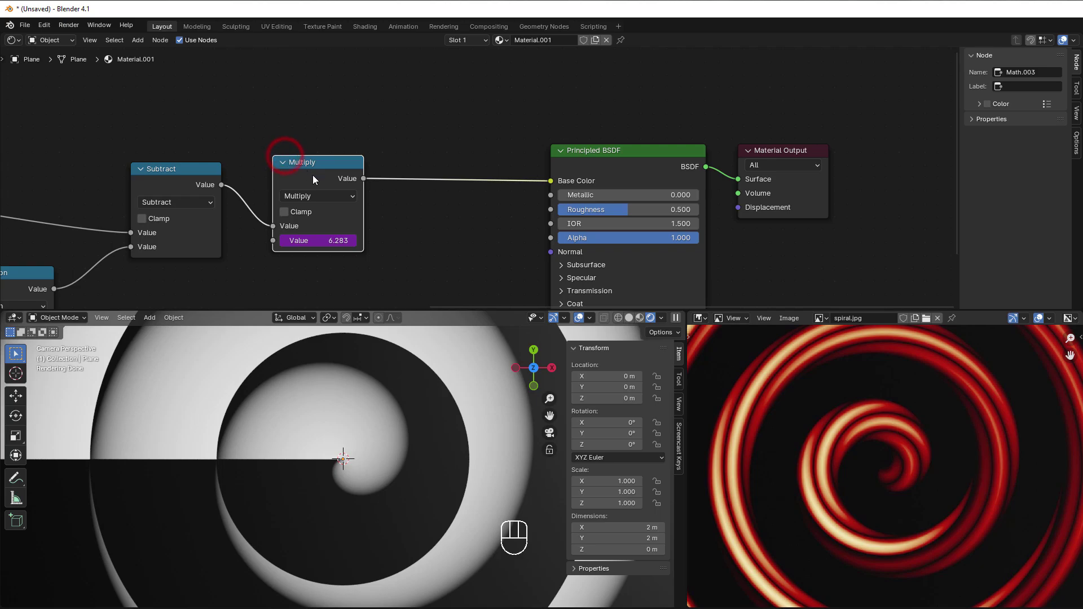
key("shift+d")
left_click(465, 146)
left_click(466, 167)
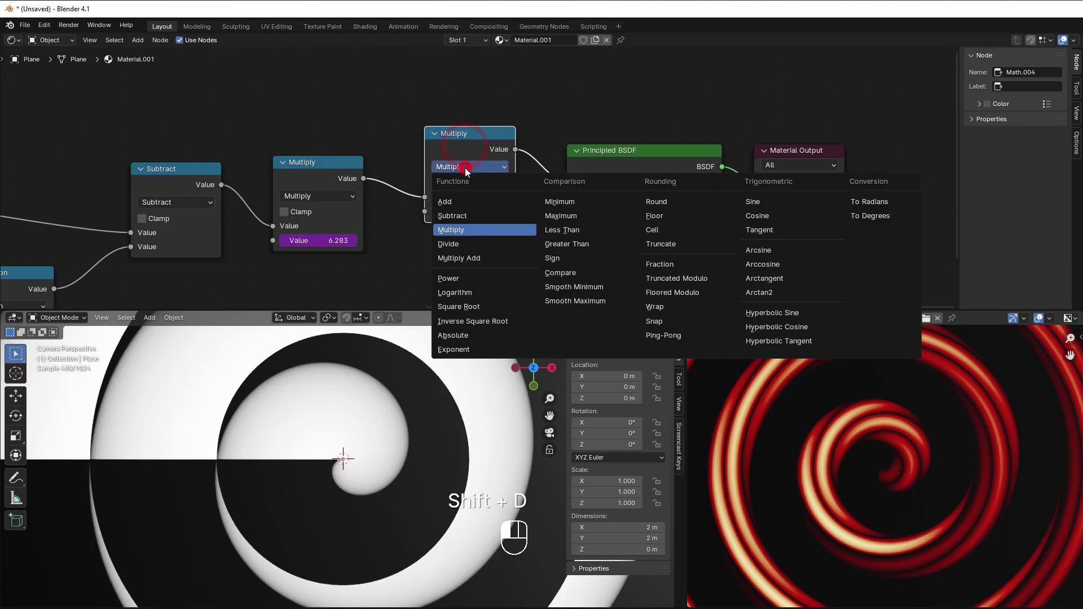
left_click(756, 202)
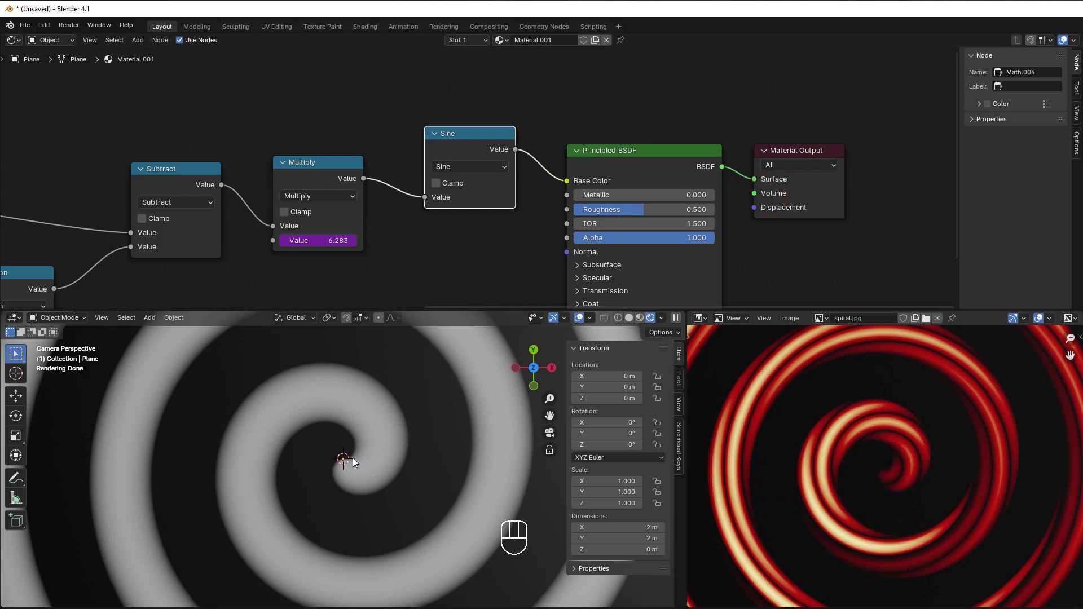
scroll(374, 512, "down", 5)
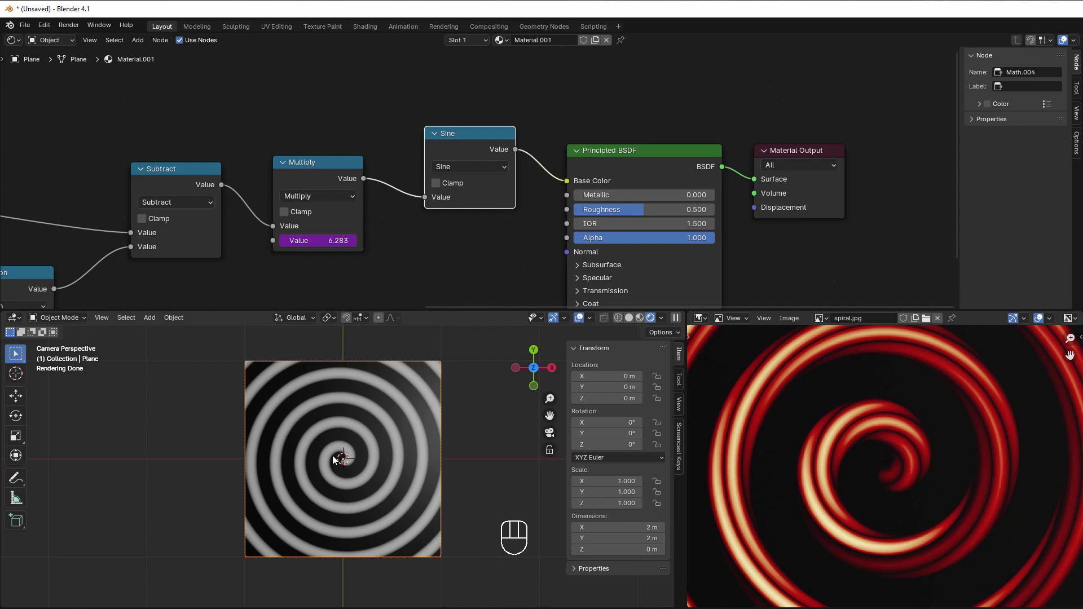
- Set the value of the Multiply node between Length and Fraction to 1.4 for fewer spiral turns
middle_click_drag(237, 281, 649, 167)
scroll(457, 247, "up", 2)
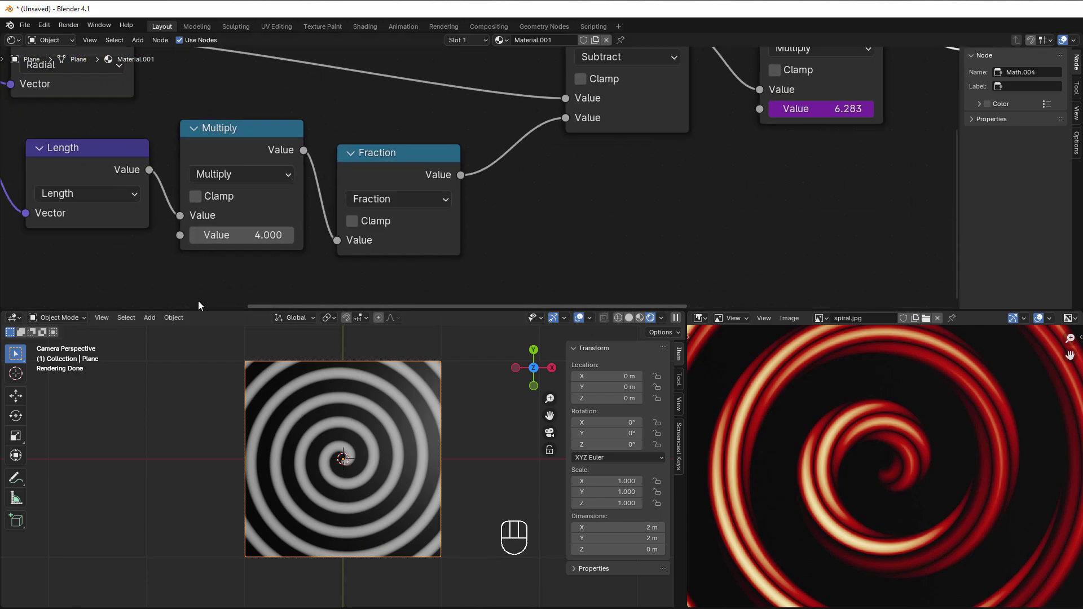
middle_click_drag(198, 300, 274, 305)
scroll(286, 253, "up", 2)
left_click(283, 244)
left_click_drag(282, 244, 254, 244)
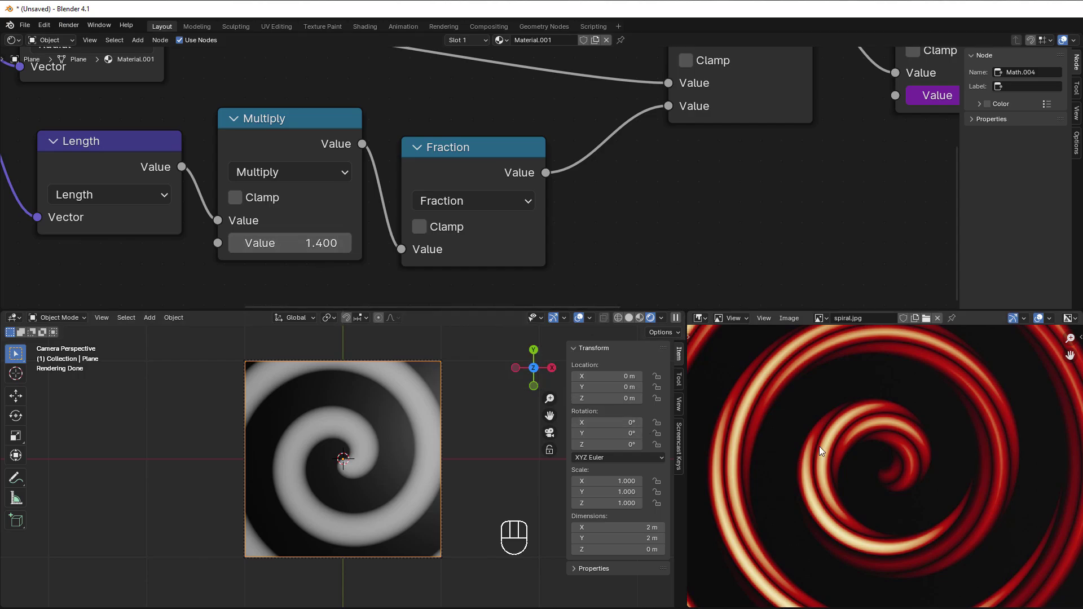
- Move the Sine node closer to the 2*pi Multiply node, leaving more space before the Principled BSDF
scroll(700, 218, "down", 1)
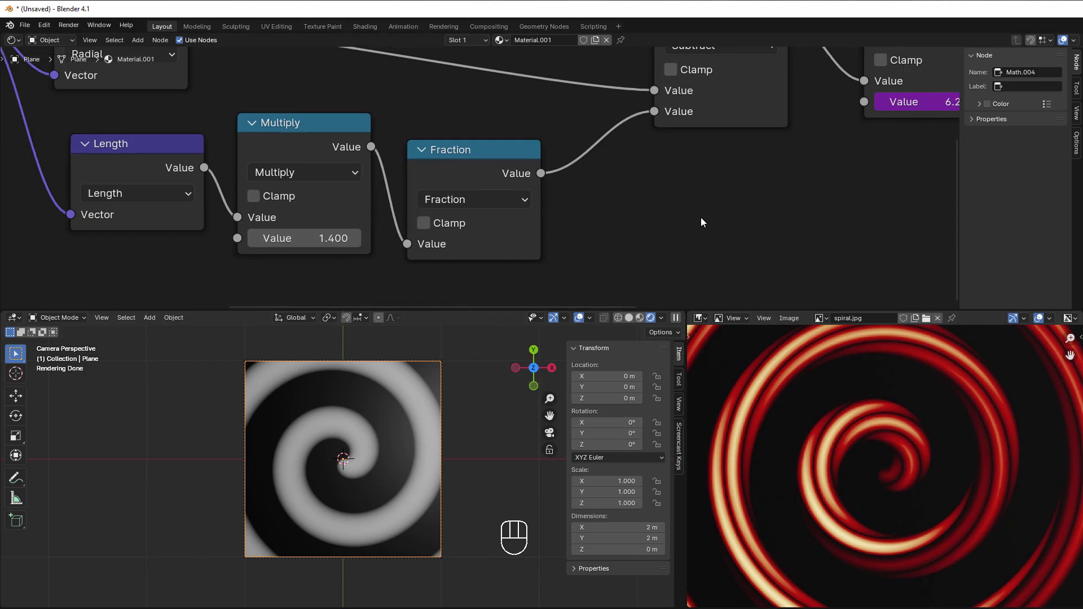
middle_click_drag(701, 218, 202, 315)
scroll(446, 261, "down", 1)
left_click_drag(578, 80, 550, 102)
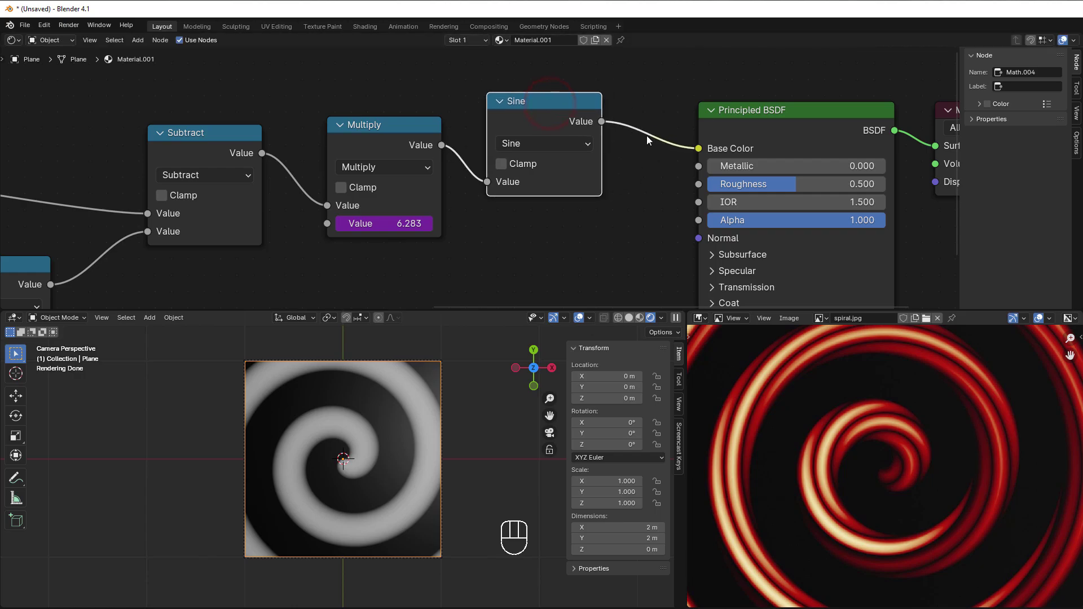
middle_click_drag(603, 243, 515, 249)
scroll(530, 205, "up", 1)
scroll(530, 204, "down", 2)
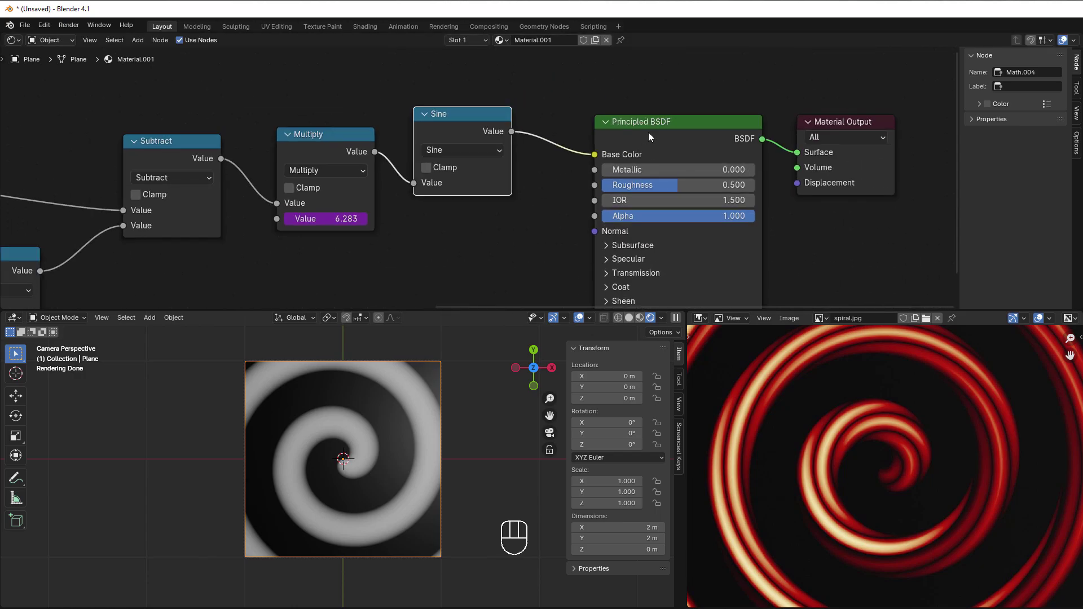
- Move the Principled BSDF and Material Output nodes farther away from the Sine node
left_click_drag(660, 72, 839, 184)
scroll(611, 226, "up", 1)
scroll(546, 253, "up", 2)
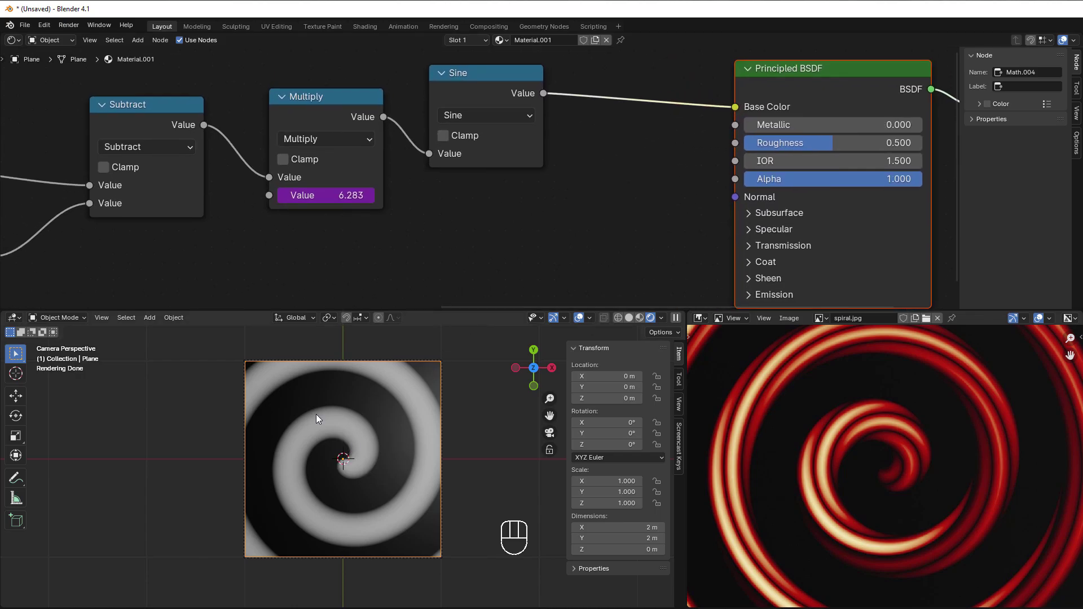
- Add a Noise Texture node below the Sine node
middle_click_drag(448, 225, 520, 177)
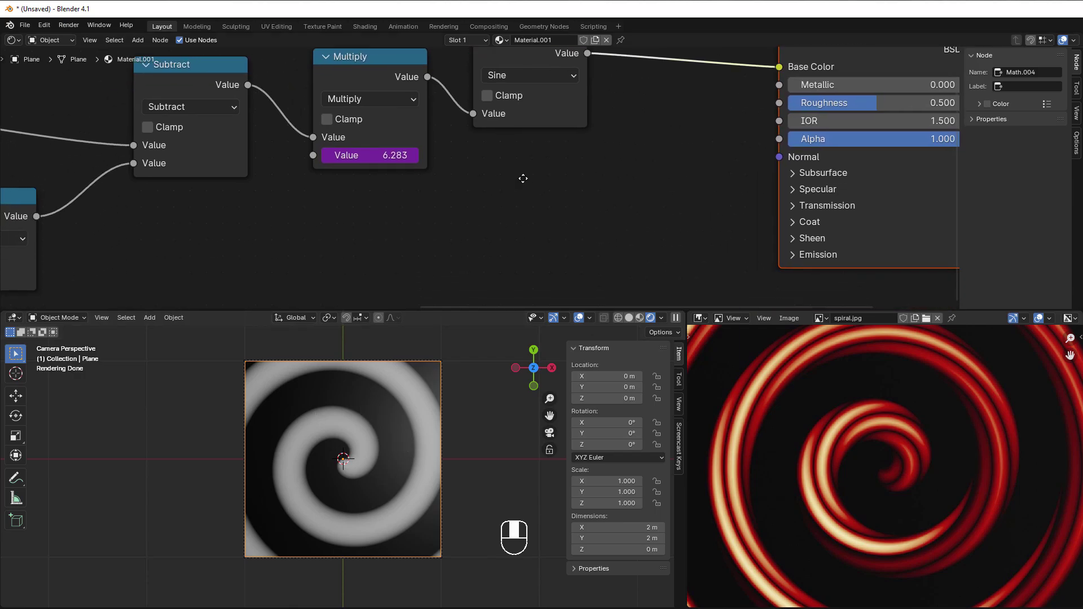
key("shift+a")
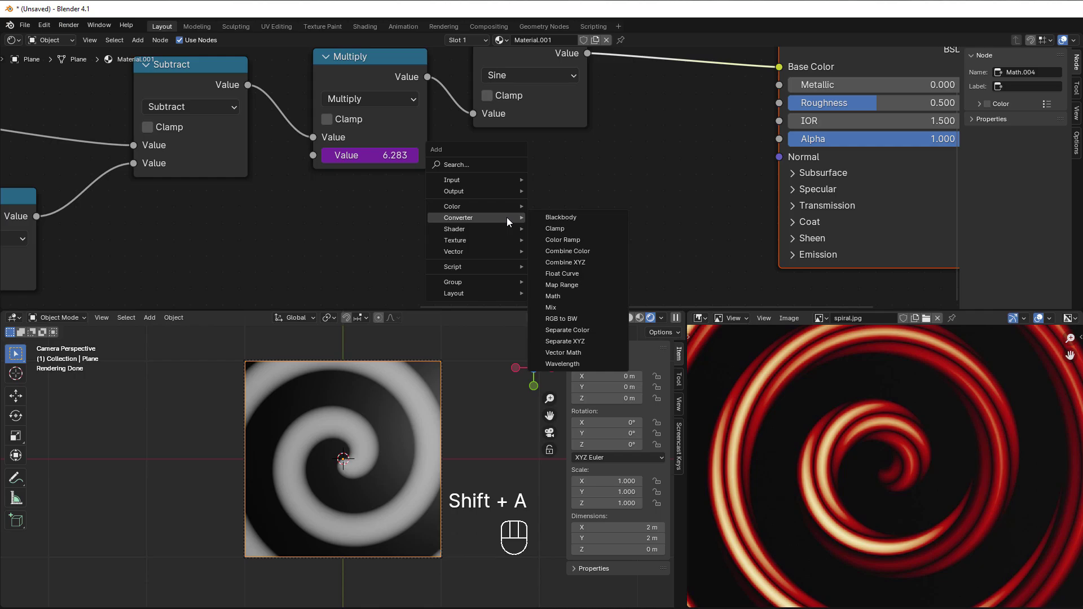
mouse_move(466, 240)
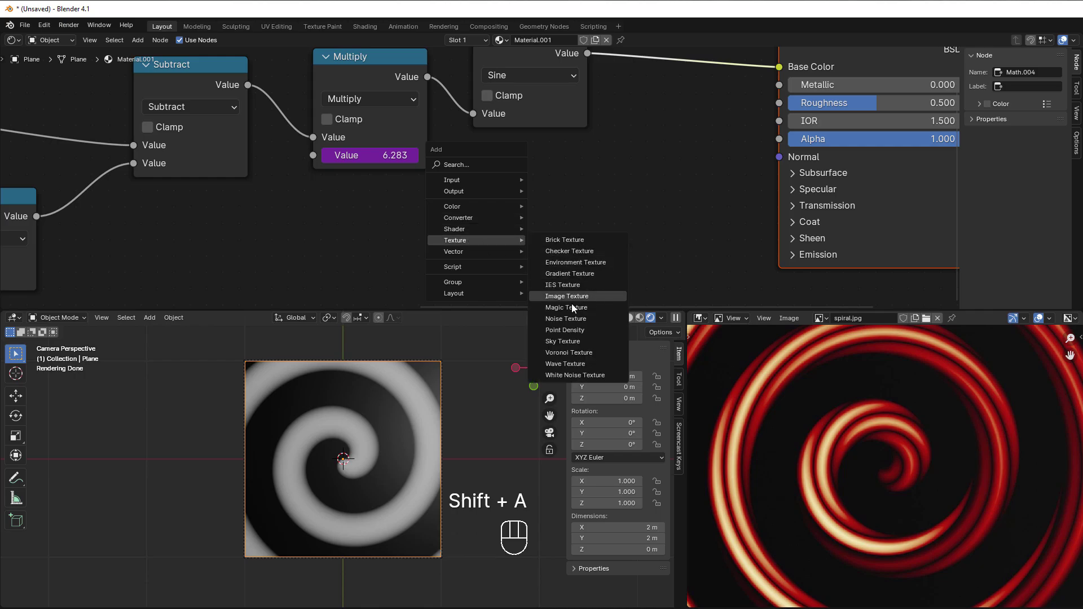
left_click(572, 318)
left_click(465, 170)
middle_click_drag(625, 204, 536, 253)
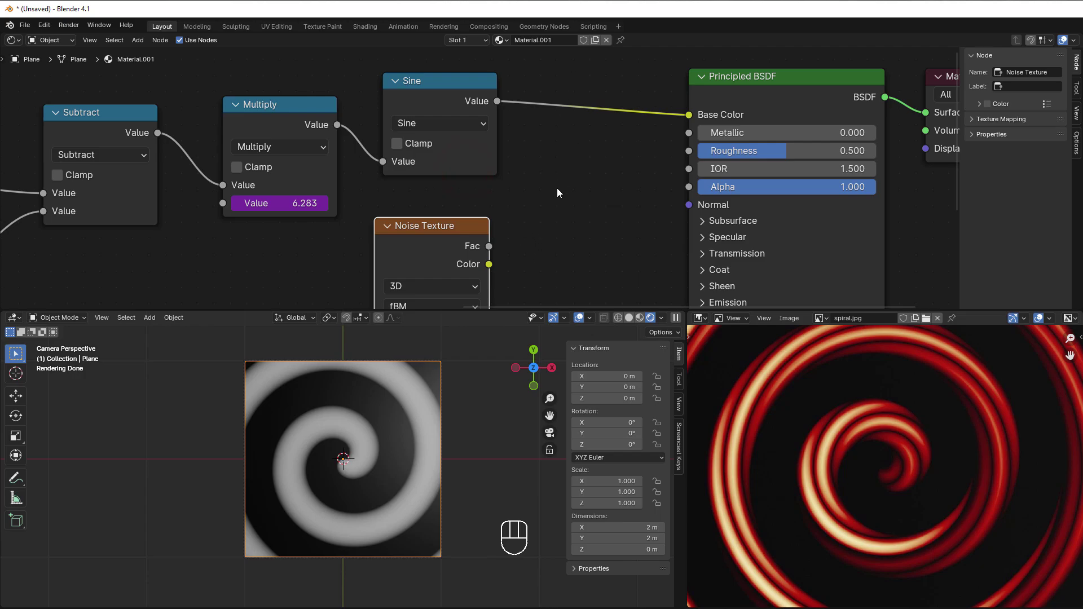
- Insert a Math node between Sine and Base Color, and connect the Noise Texture's Fac to its second value
key("shift+a")
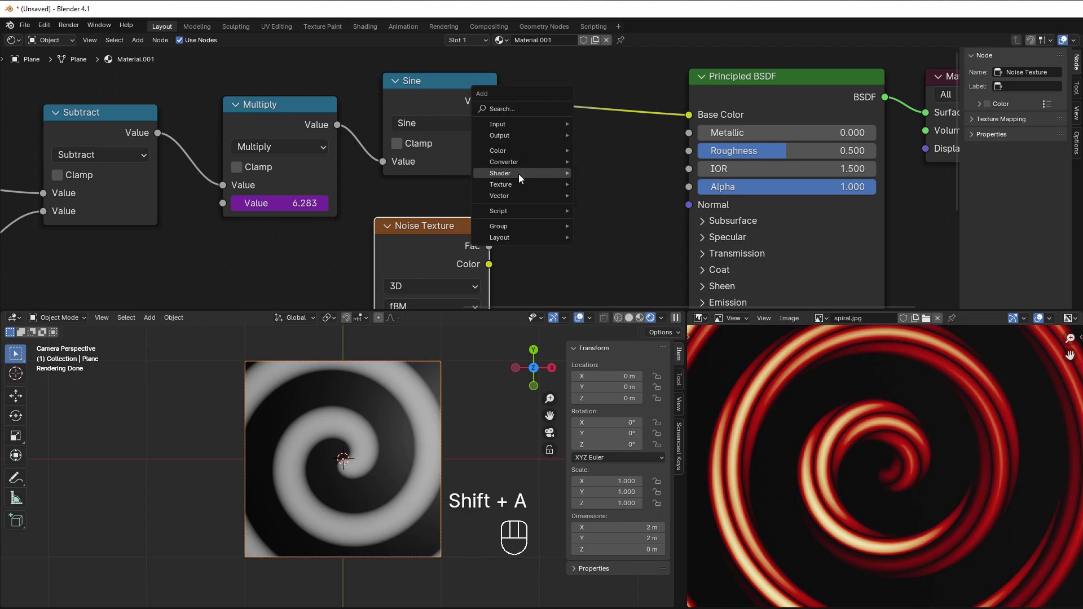
mouse_move(502, 163)
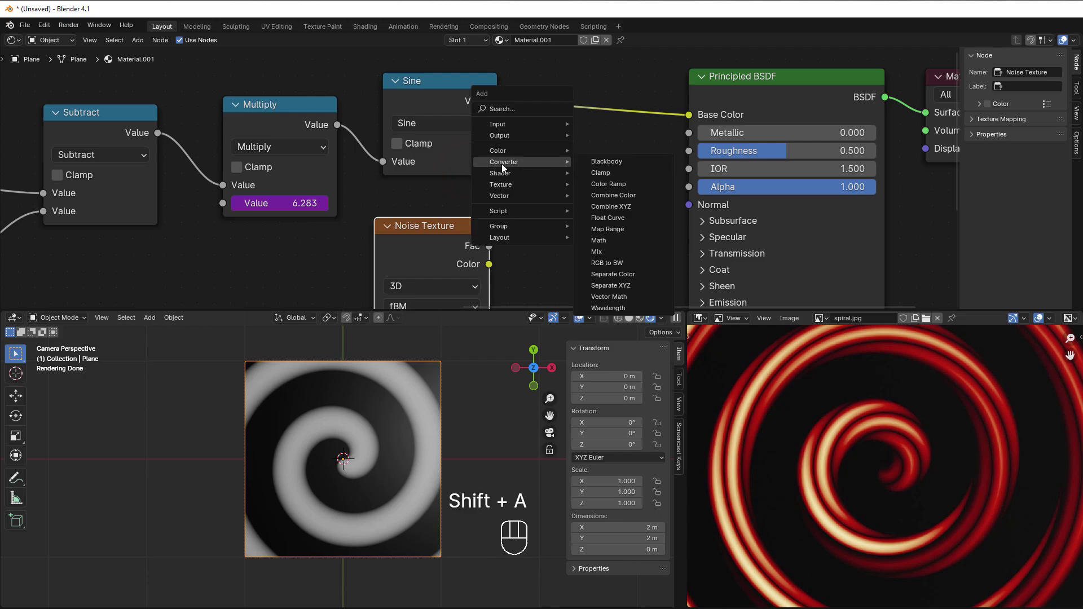
left_click(618, 238)
left_click(576, 99)
left_click_drag(489, 246, 574, 199)
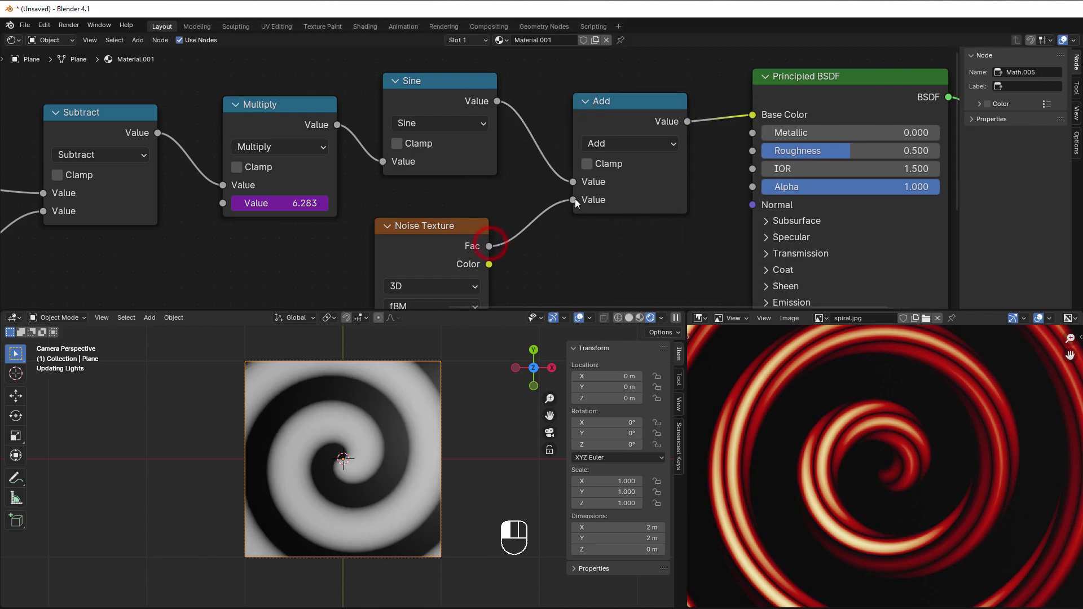
- Set the operation of the Math node after Sine to Multiply
left_click(615, 142)
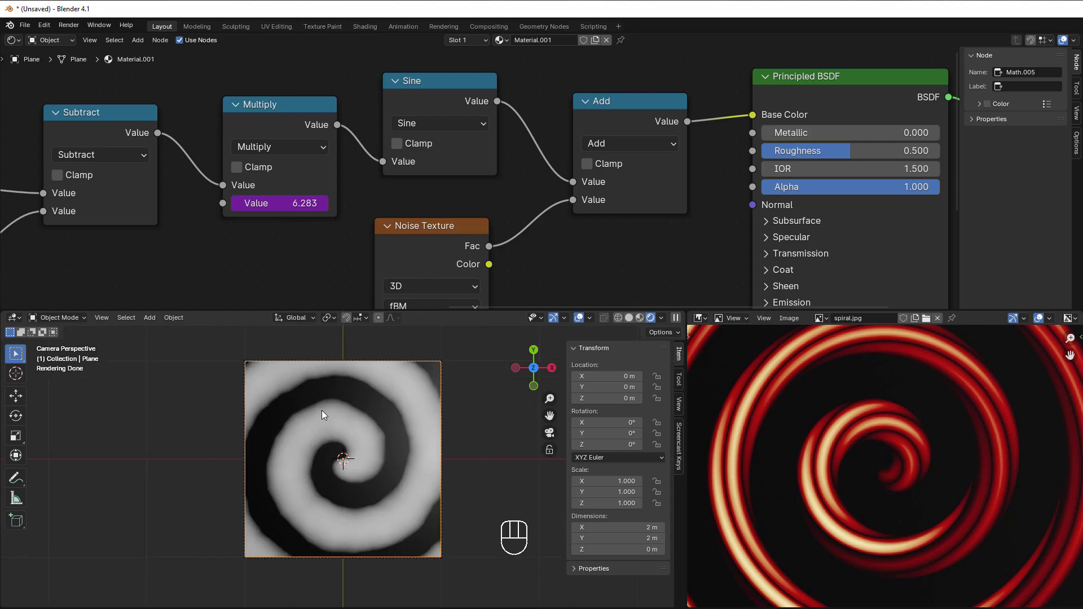
left_click(588, 147)
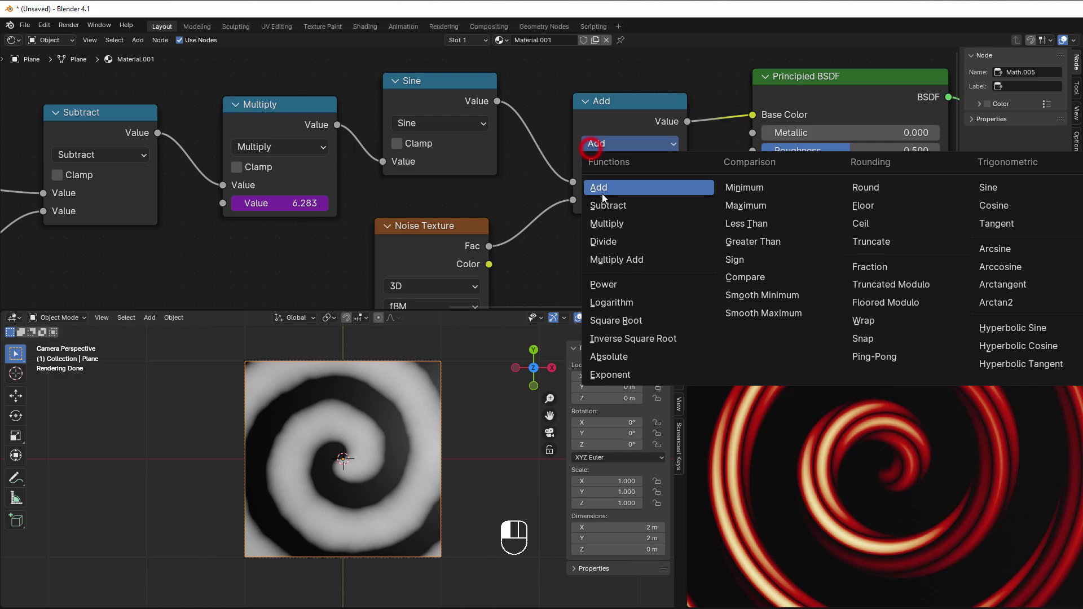
left_click(619, 223)
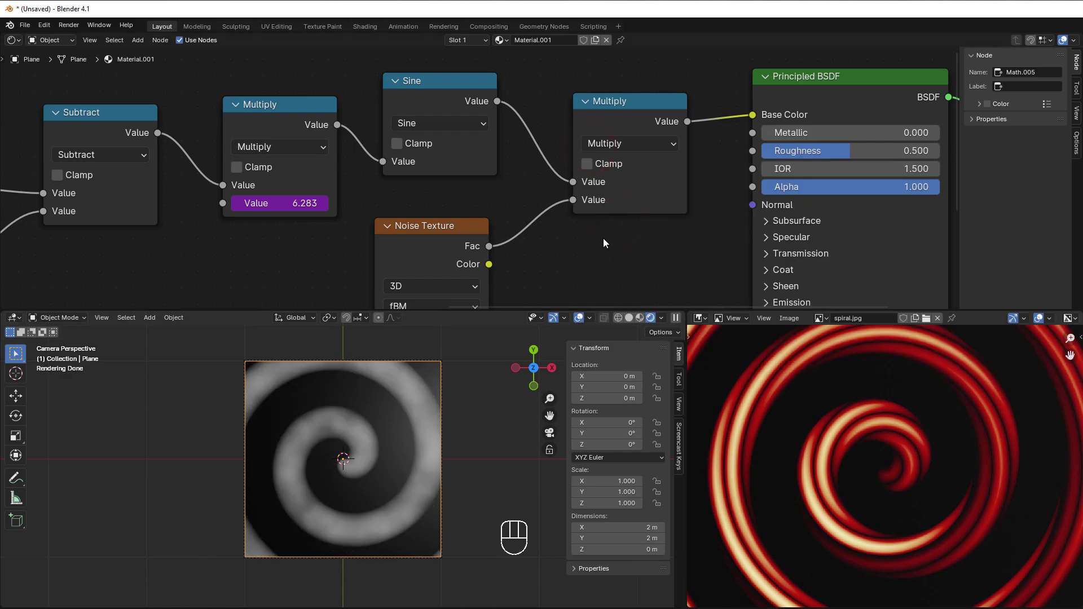
- Move the Principled BSDF and Material Output nodes farther from the Multiply node that follows Sine
middle_click_drag(603, 241, 439, 259)
left_click_drag(631, 69, 851, 143)
left_click_drag(678, 108, 789, 117)
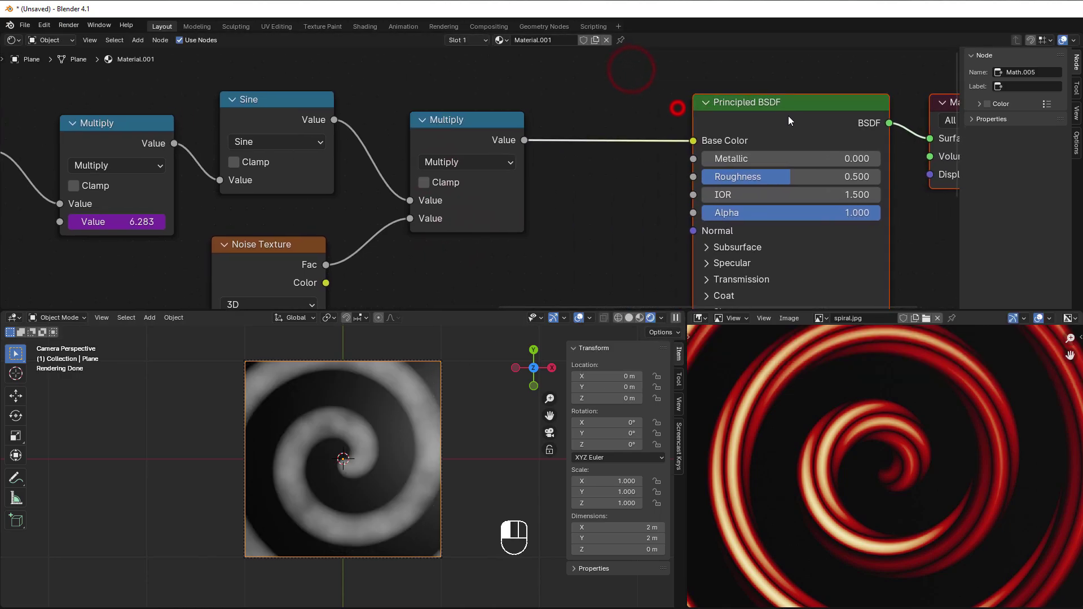
- Duplicate the Multiply node after Sine, insert the copy before Base Color and make it Less Than with a threshold of 0.3
middle_click_drag(580, 185, 592, 155)
left_click(454, 91)
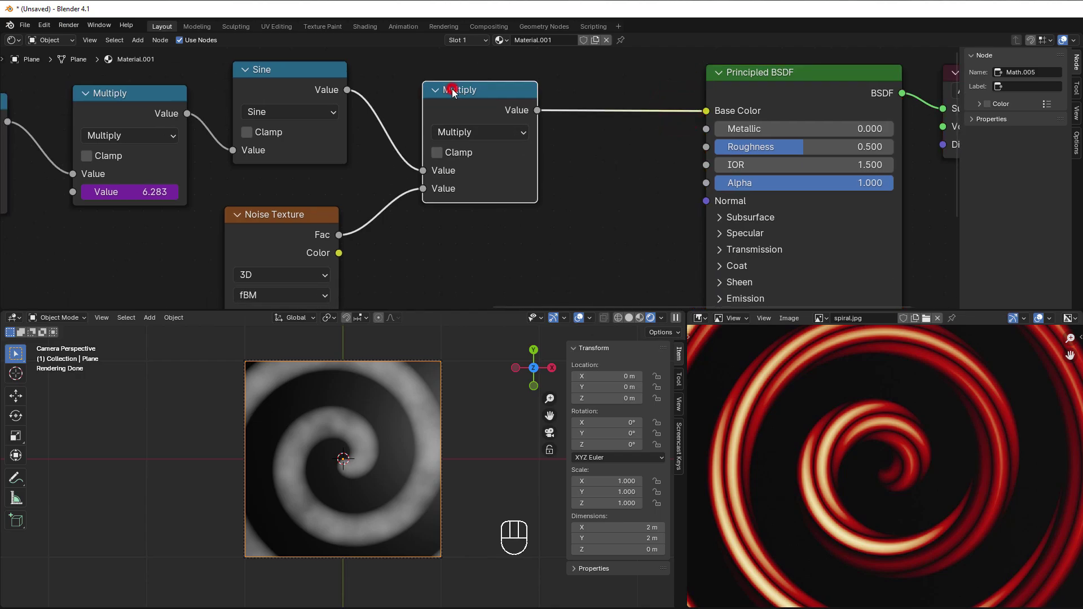
key("shift+d")
left_click(590, 81)
left_click(613, 123)
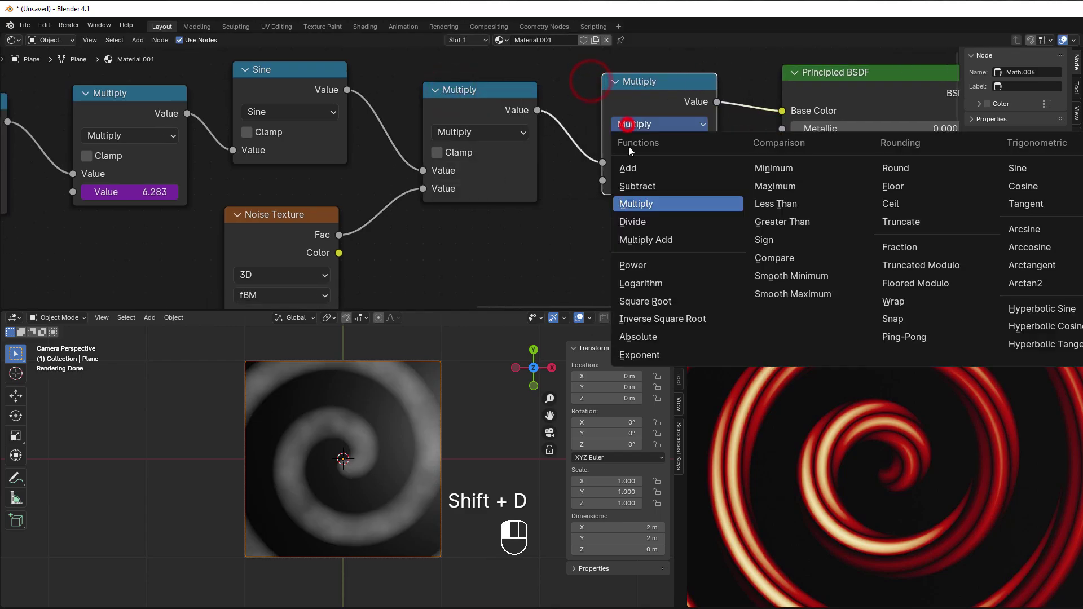
left_click(769, 204)
mouse_move(658, 181)
left_mouse_down()
mouse_move(630, 181)
mouse_move(647, 181)
left_mouse_up()
- Set the Noise Texture's scale to 9.6 and the value of the Multiply node between Length and Fraction to 5.4
middle_click_drag(316, 299, 468, 180)
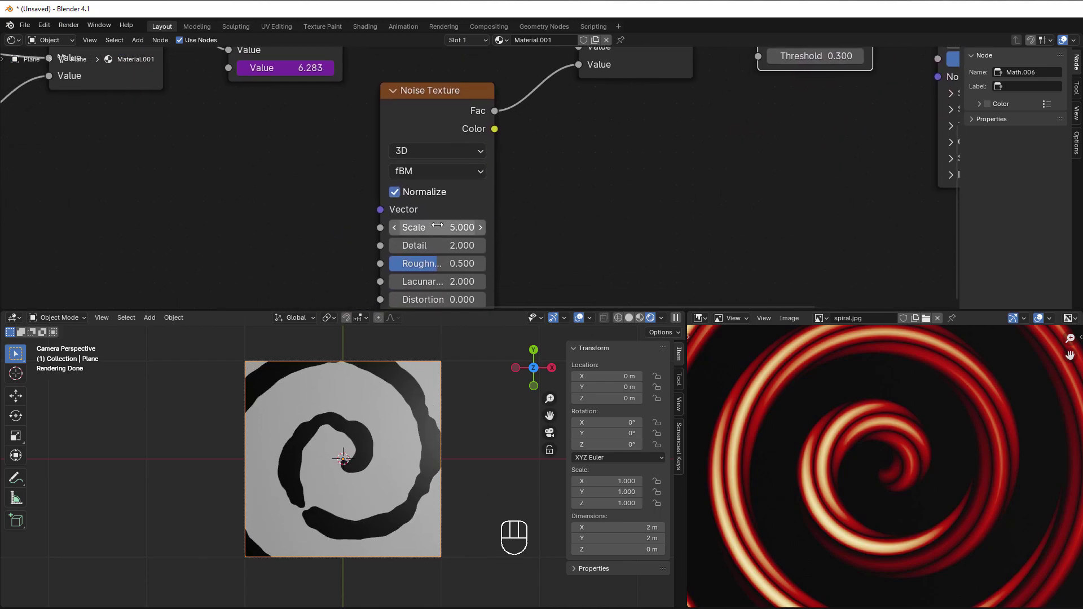
left_click_drag(440, 228, 485, 228)
scroll(239, 270, "down", 2)
middle_click_drag(239, 270, 505, 275)
left_click_drag(272, 200, 471, 190)
middle_click_drag(471, 190, 221, 236)
middle_click_drag(609, 211, 544, 235)
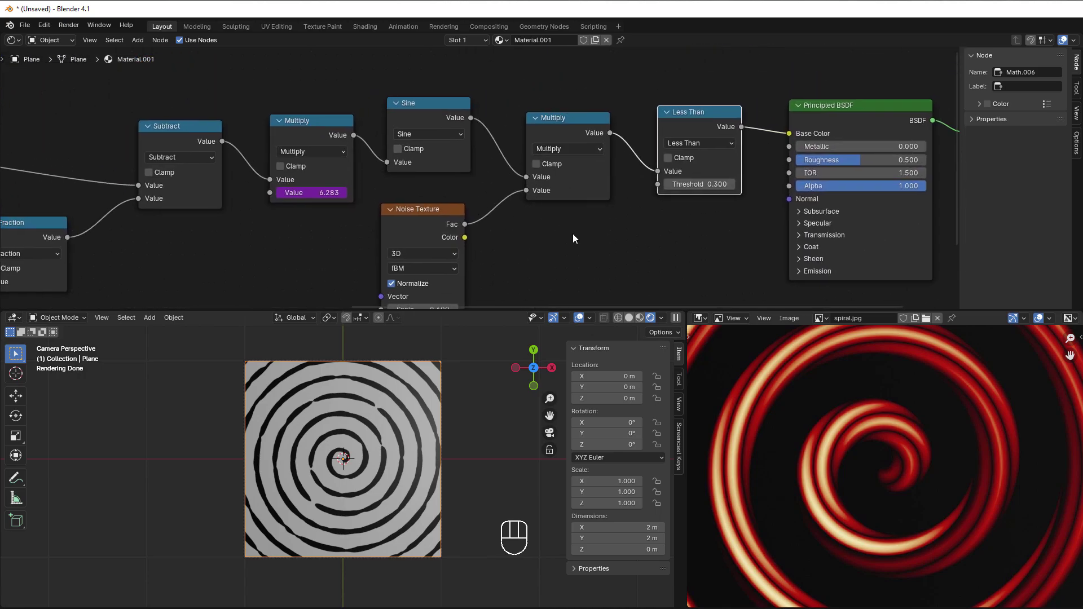
- Delete the Noise Texture node
scroll(573, 234, "down", 3)
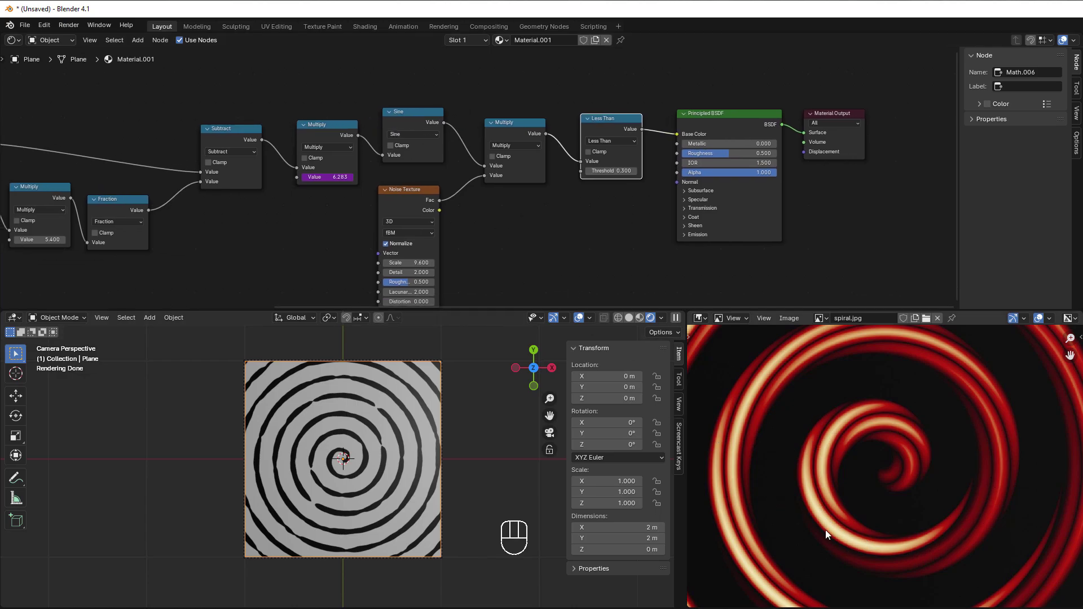
middle_click_drag(547, 283, 648, 239)
scroll(408, 241, "up", 2)
middle_click_drag(406, 240, 431, 256)
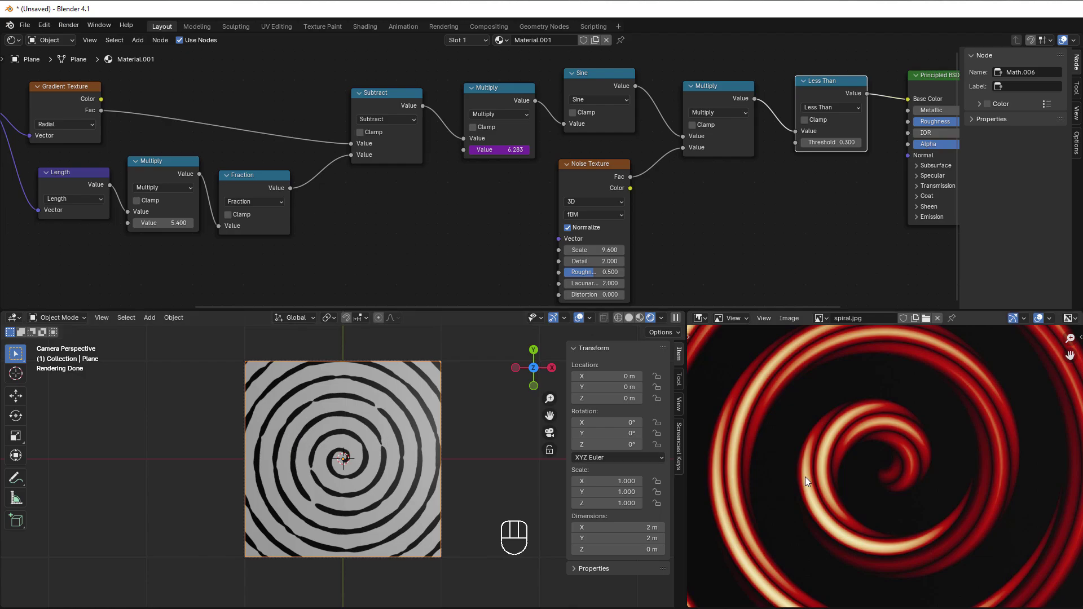
scroll(564, 263, "down", 1)
scroll(473, 265, "up", 2)
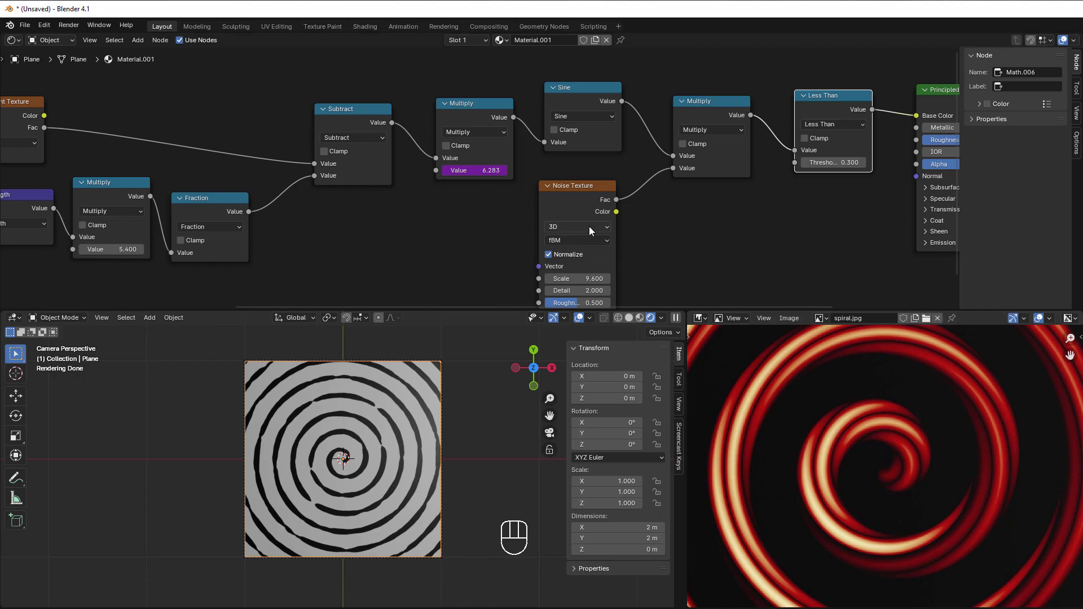
left_click(578, 199)
key("Delete")
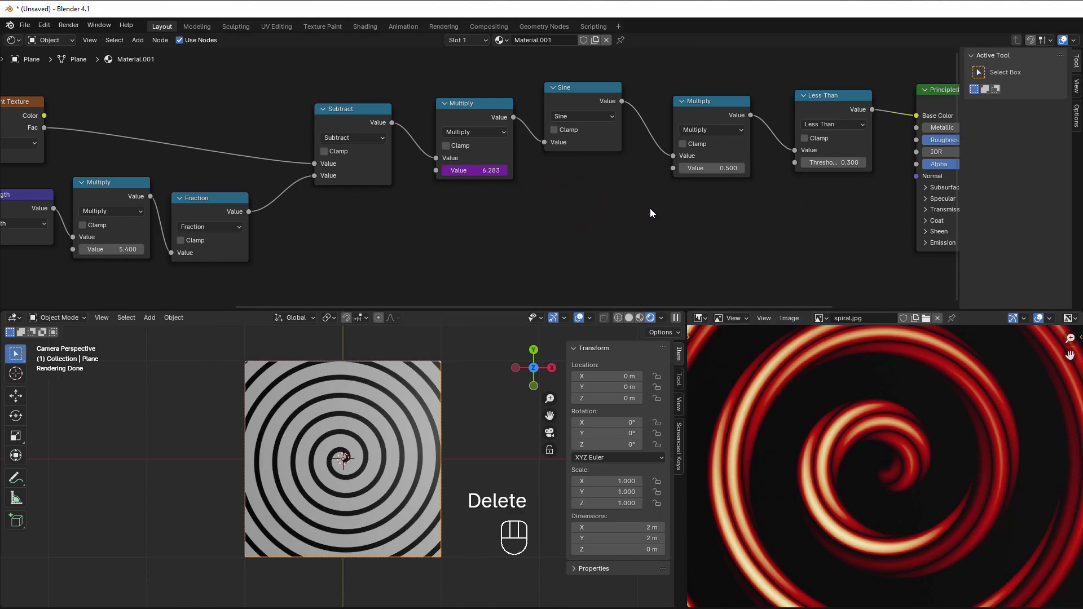
- Delete the Less Than node between Multiply and the Principled BSDF
scroll(649, 208, "down", 1)
middle_click_drag(650, 208, 567, 213)
left_click_drag(654, 124, 806, 124)
left_click(750, 107)
key("Delete")
- Add a Ping-Pong math node fed by Fraction and connect its output to the second value of the Multiply node after Sine
scroll(530, 256, "up", 2)
middle_click_drag(500, 244, 570, 231)
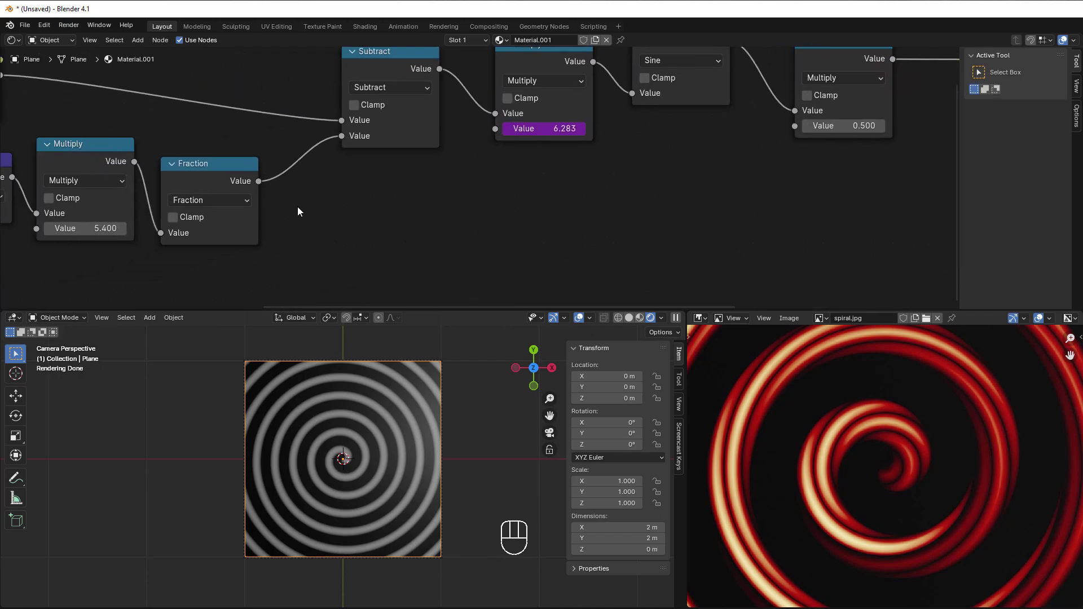
left_click_drag(259, 181, 525, 233)
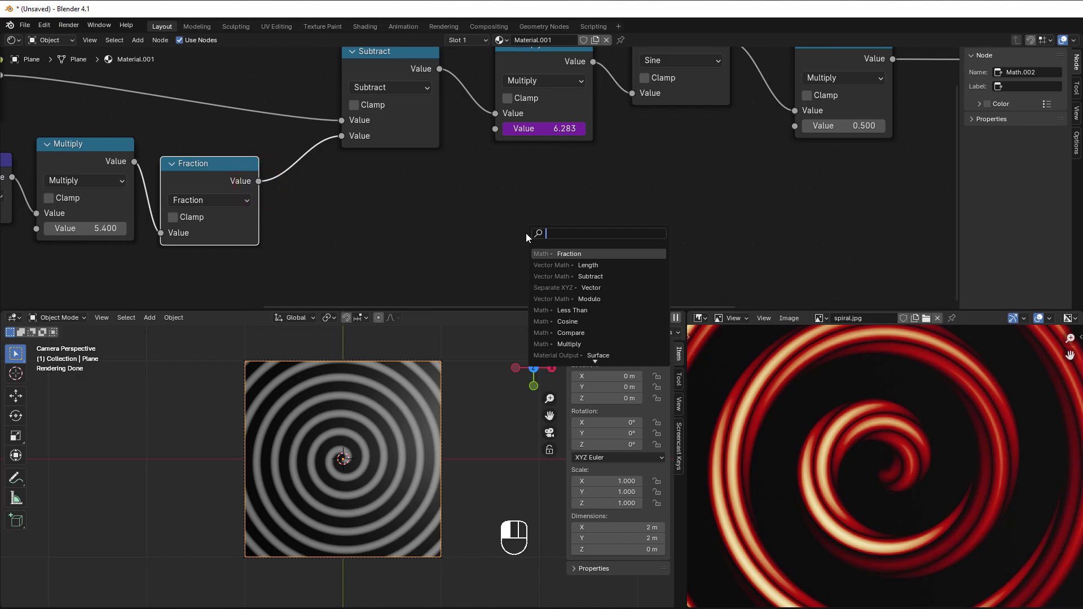
type("ping")
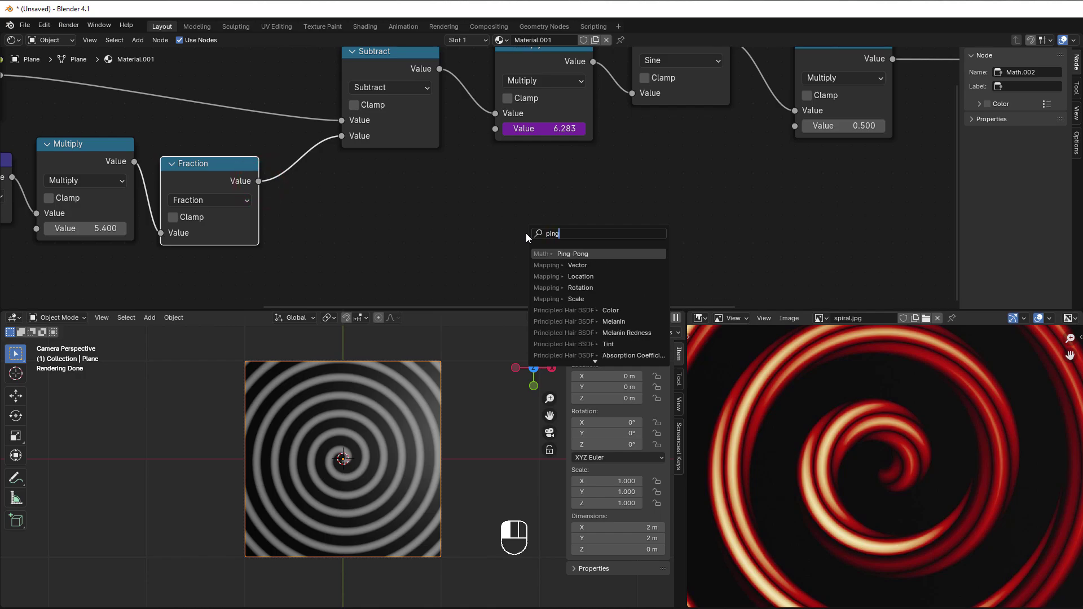
left_click(579, 254)
left_click(503, 217)
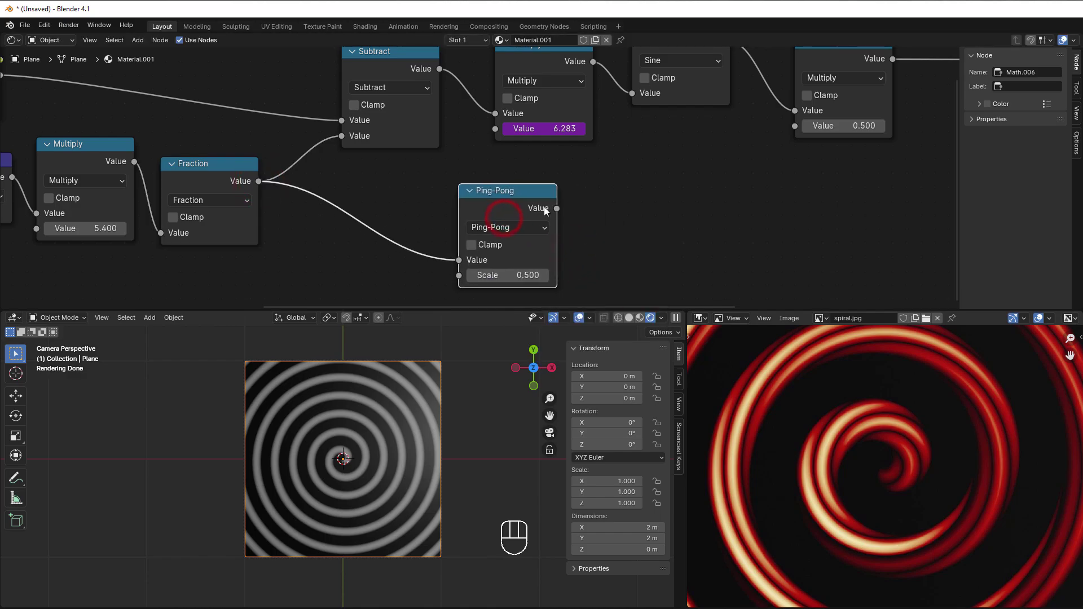
left_click_drag(552, 208, 804, 124)
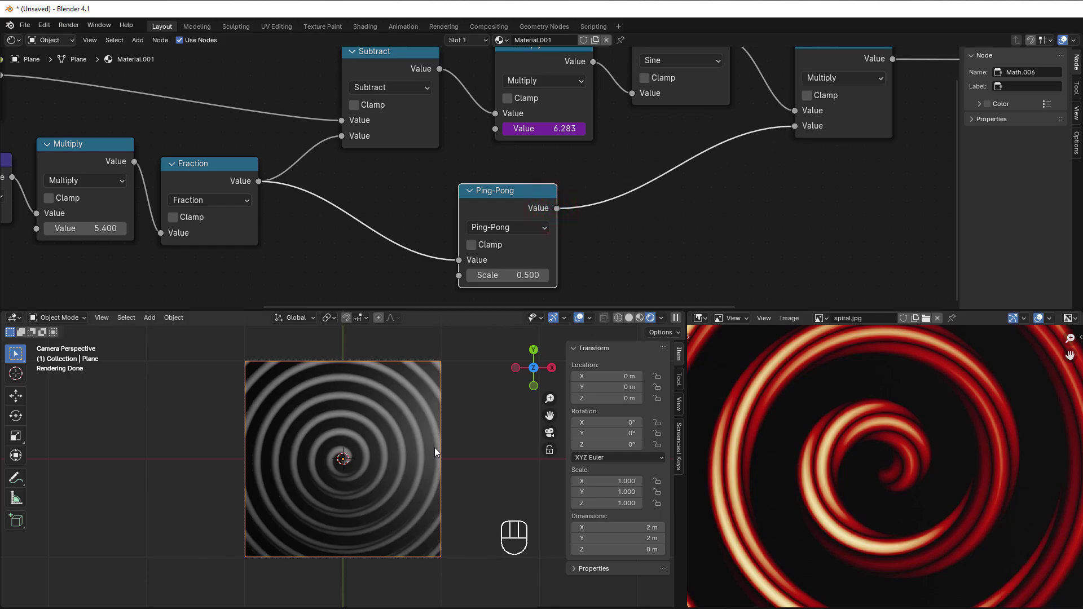
- Set the Ping-Pong node's scale to 0.1
scroll(418, 471, "up", 3)
scroll(415, 485, "up", 3)
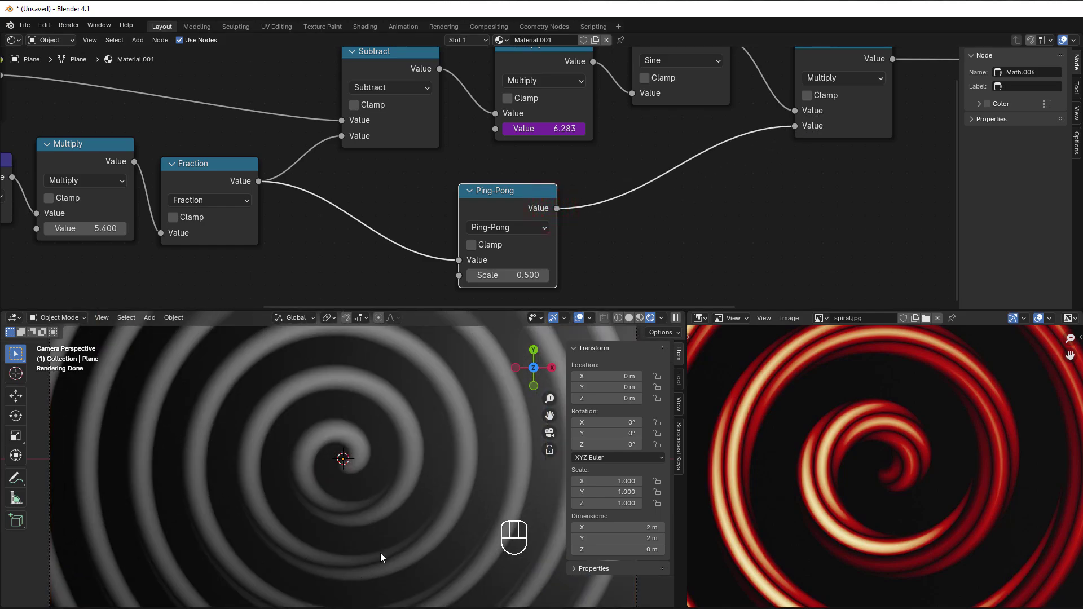
middle_click_drag(616, 273, 588, 225)
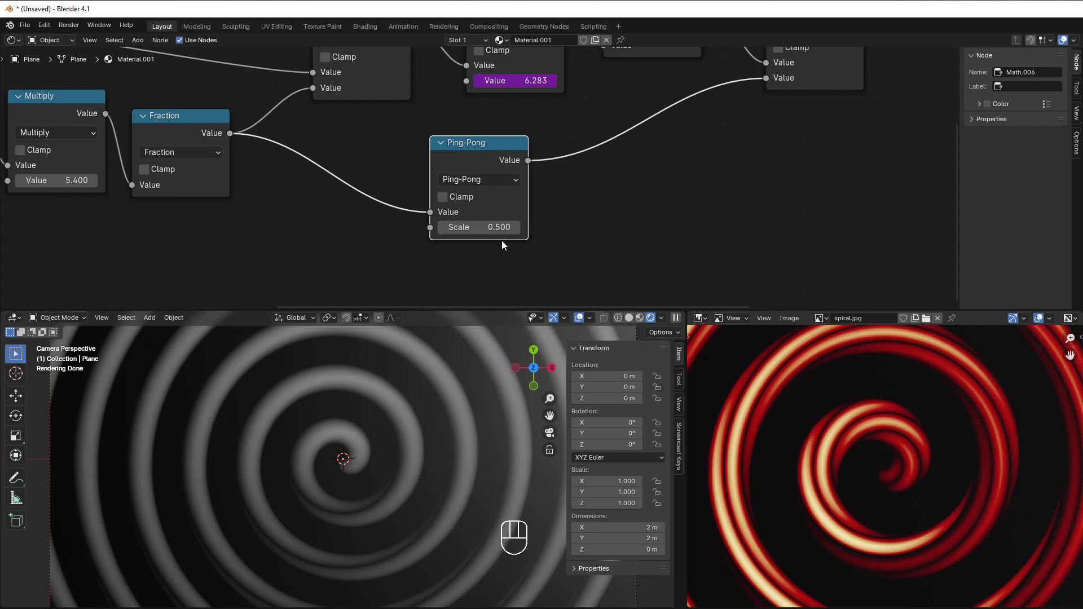
key("ctrl+2")
left_click(442, 230)
left_click(442, 230)
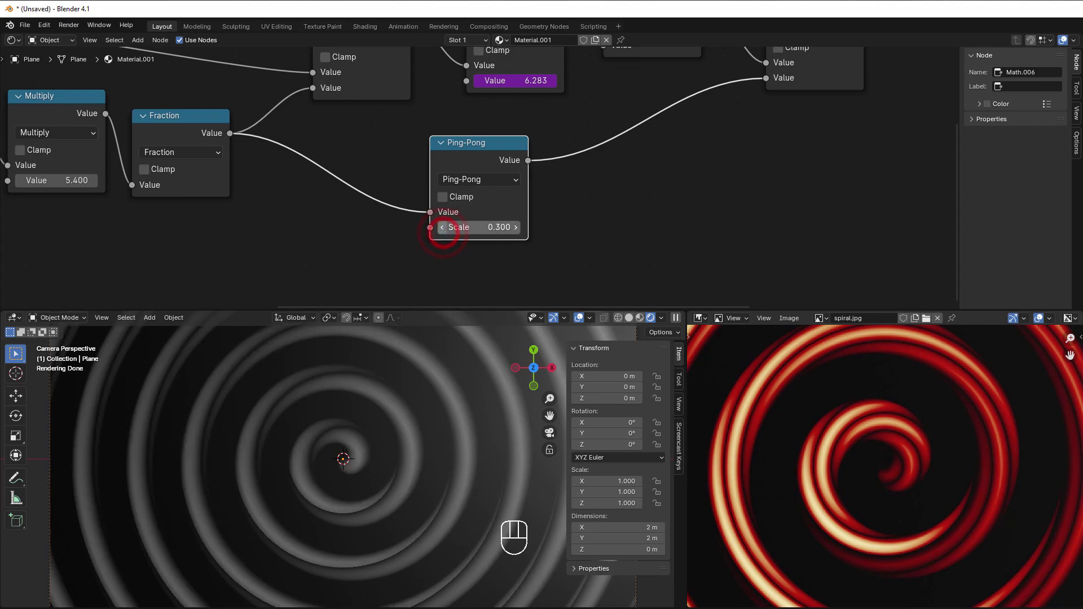
left_click(442, 230)
left_click(442, 228)
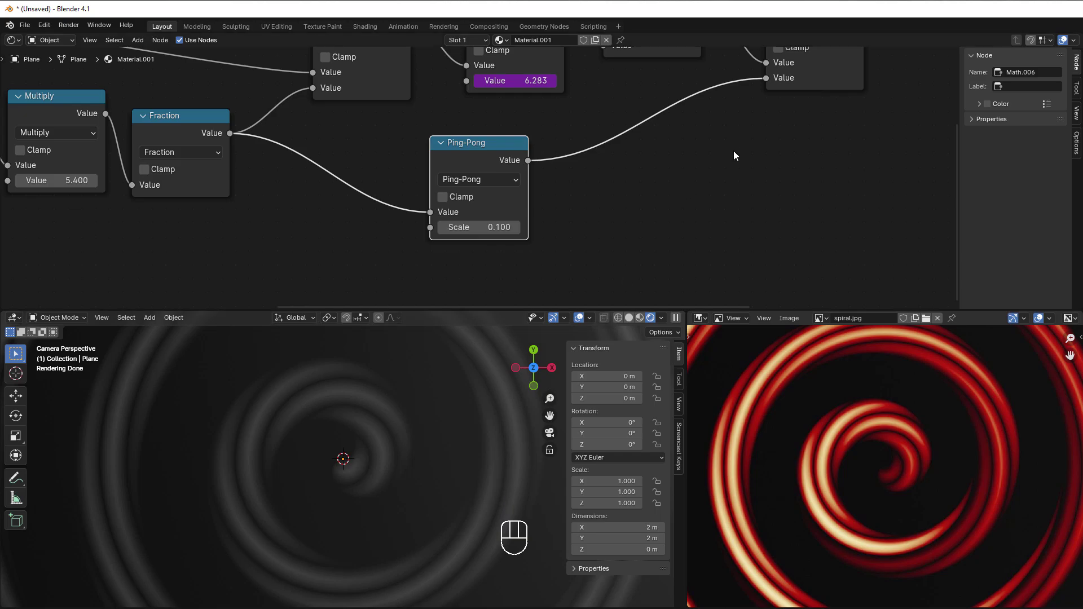
- Duplicate the Multiply node after Sine and place the unconnected copy below it
scroll(696, 181, "down", 2)
middle_click_drag(696, 181, 520, 254)
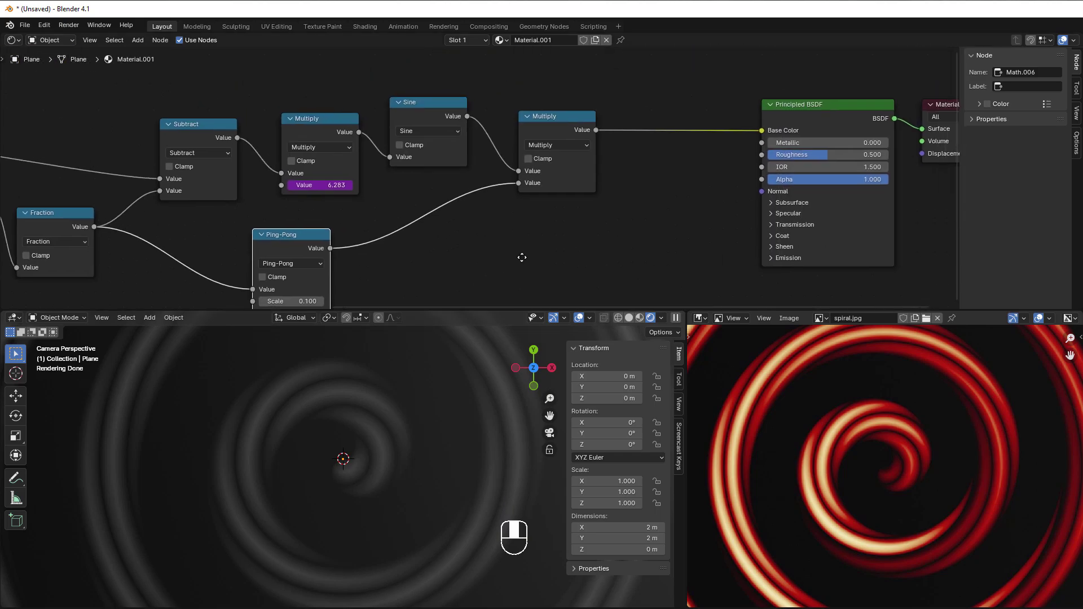
scroll(450, 269, "up", 2)
scroll(480, 175, "up", 1)
left_click(450, 130)
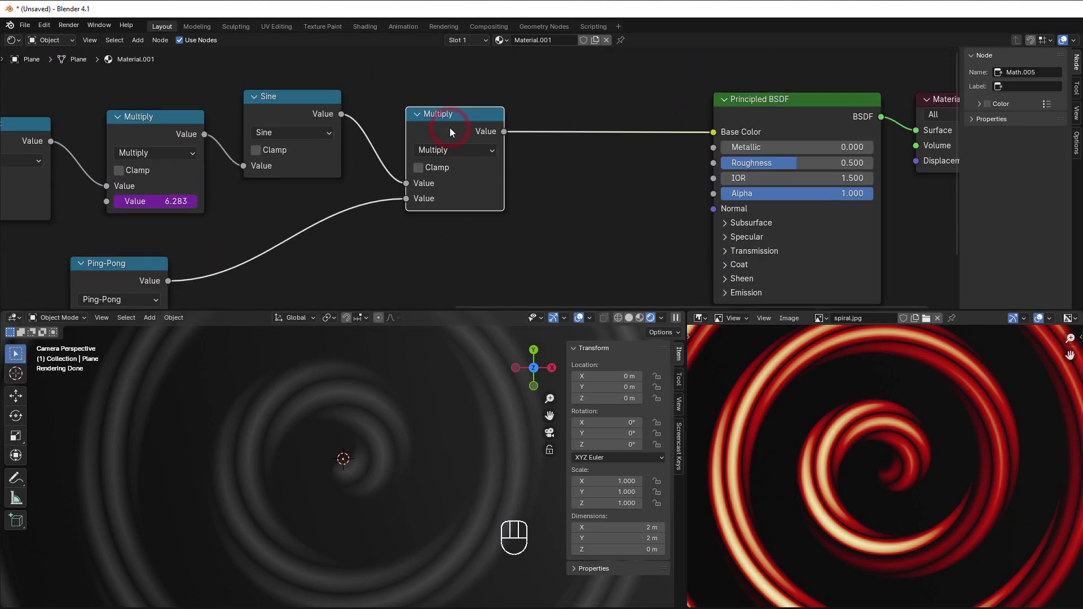
key("shift+d")
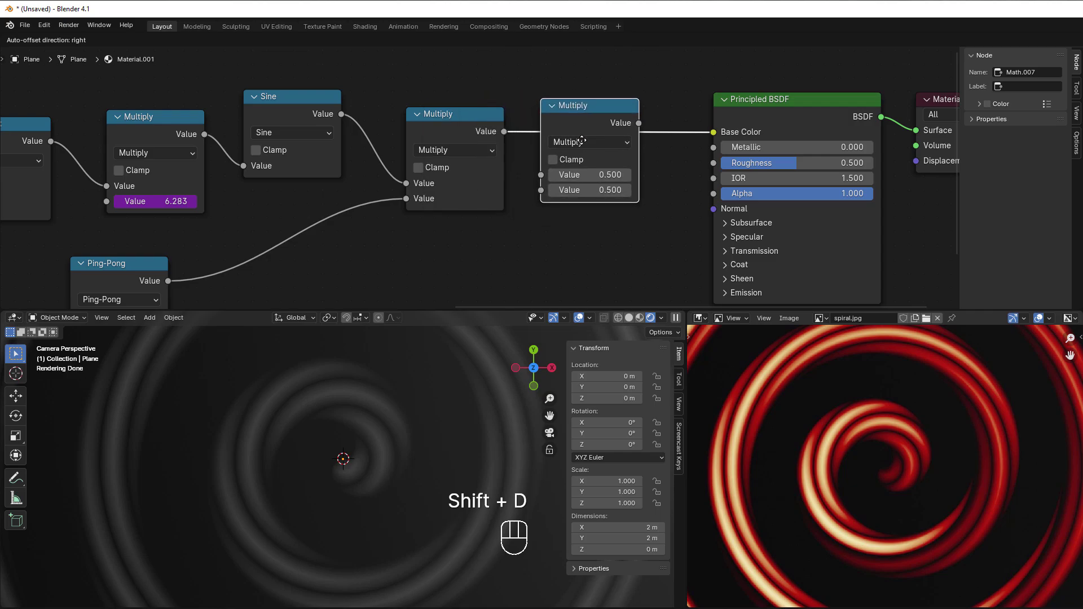
left_click(462, 262)
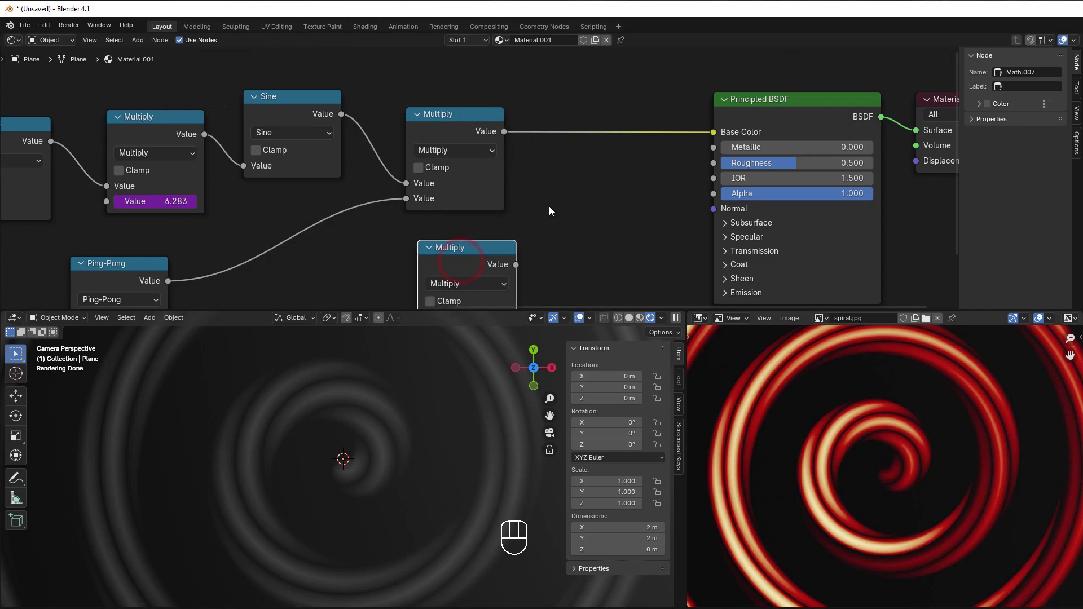
- Insert a Map Range node between the Multiply node after Sine and the Principled BSDF's Base Color
key("shift+a")
mouse_move(564, 173)
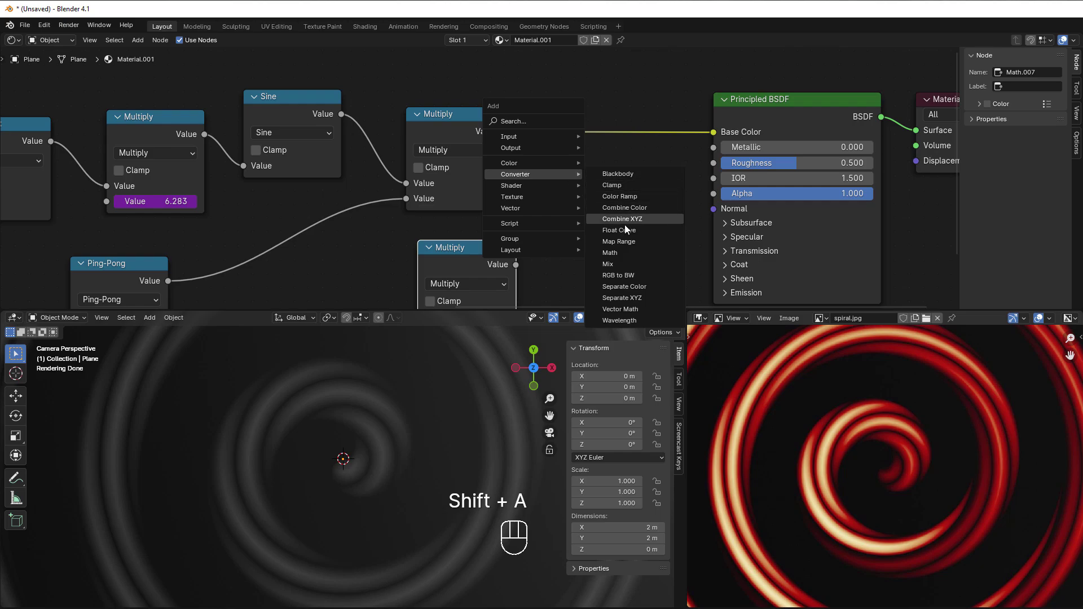
left_click(629, 243)
left_click(552, 64)
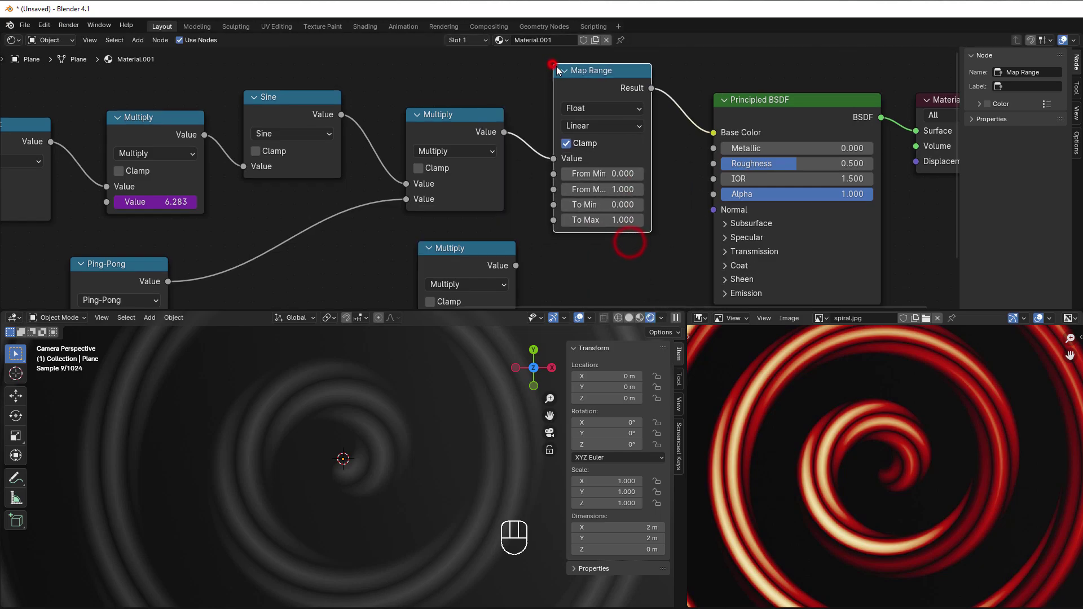
- Set the Map Range node's From Max to 0.1 and delete the unconnected Multiply node
left_click(578, 190)
type("0.1")
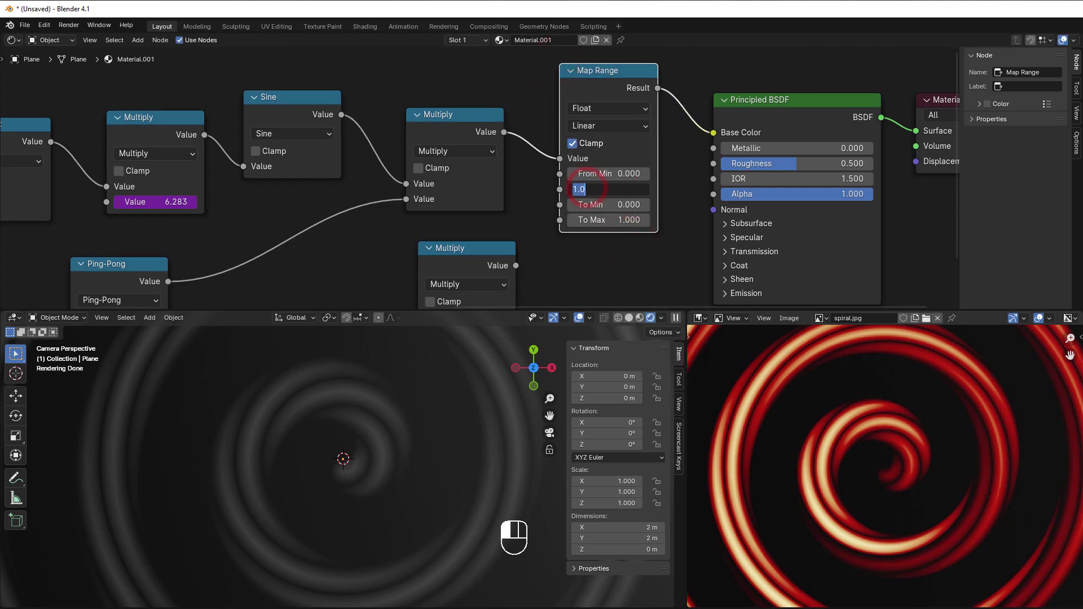
key("Return")
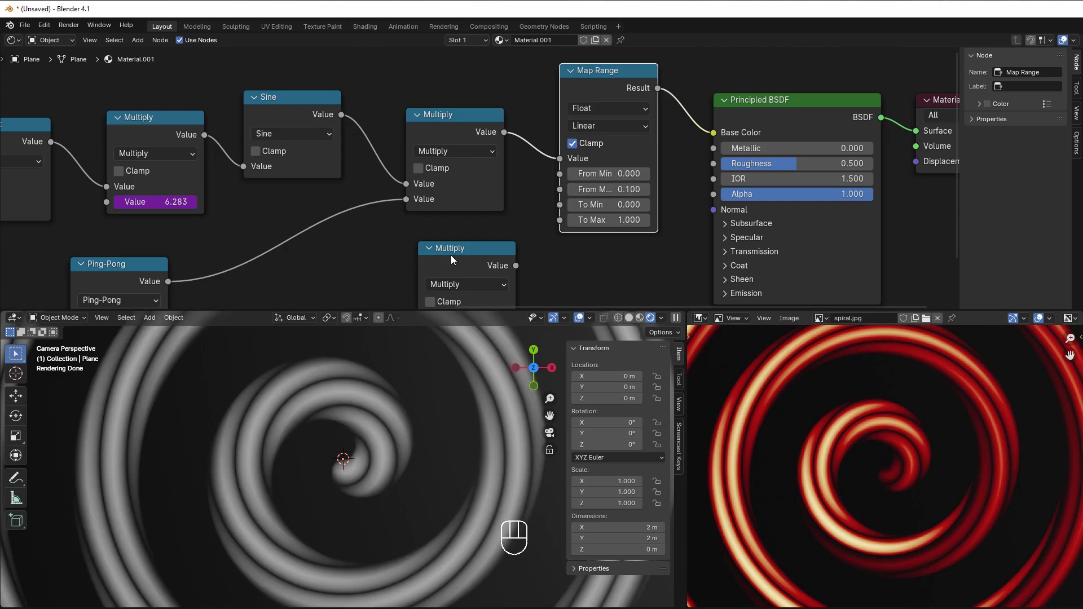
left_click(451, 257)
key("Delete")
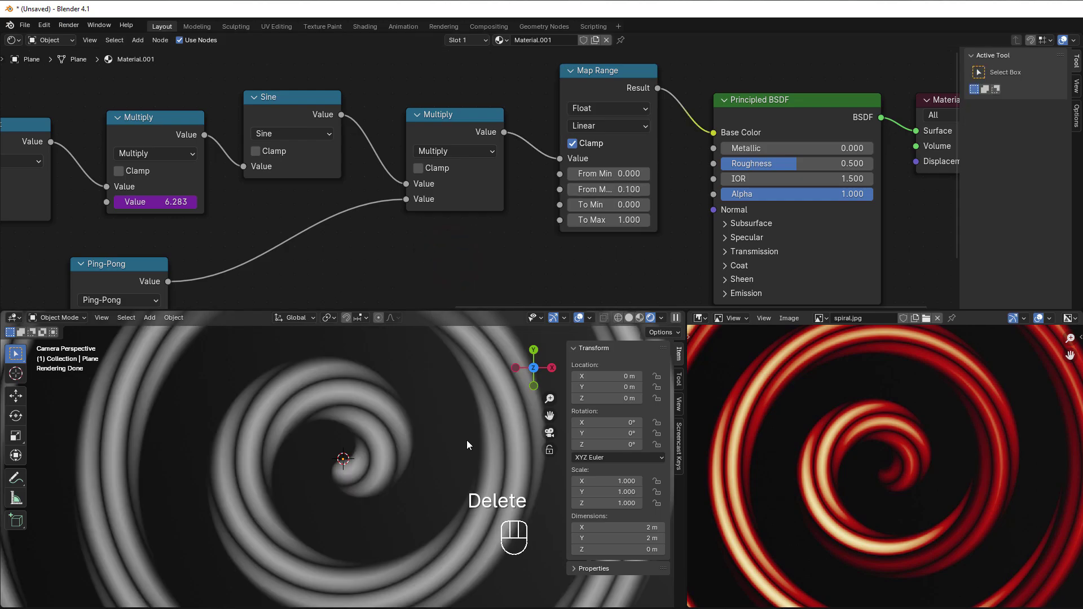
- Move the Principled BSDF and Material Output away from the Map Range node and connect its Result to Emission Strength
scroll(628, 233, "down", 2)
middle_click_drag(628, 232, 422, 250)
left_click_drag(578, 94, 746, 191)
left_click_drag(564, 153, 729, 130)
scroll(674, 270, "up", 1)
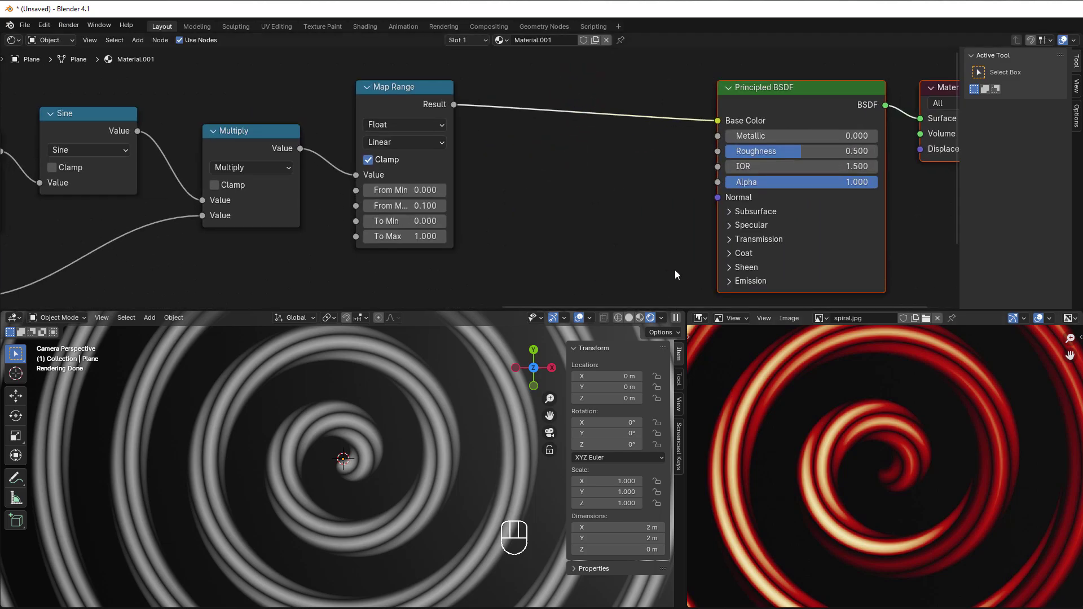
left_click(729, 281)
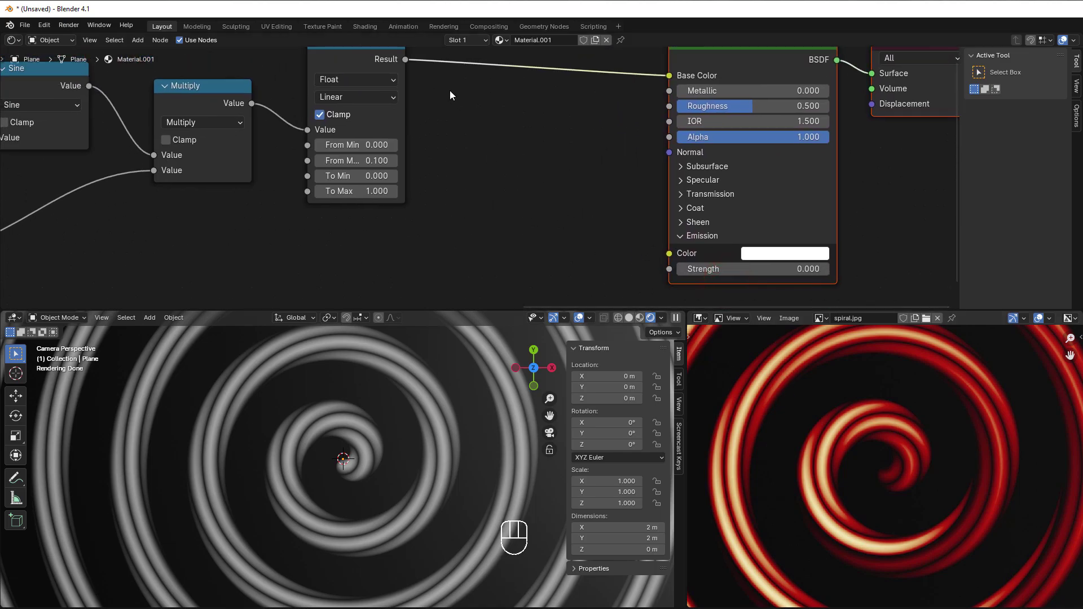
left_click_drag(405, 59, 669, 270)
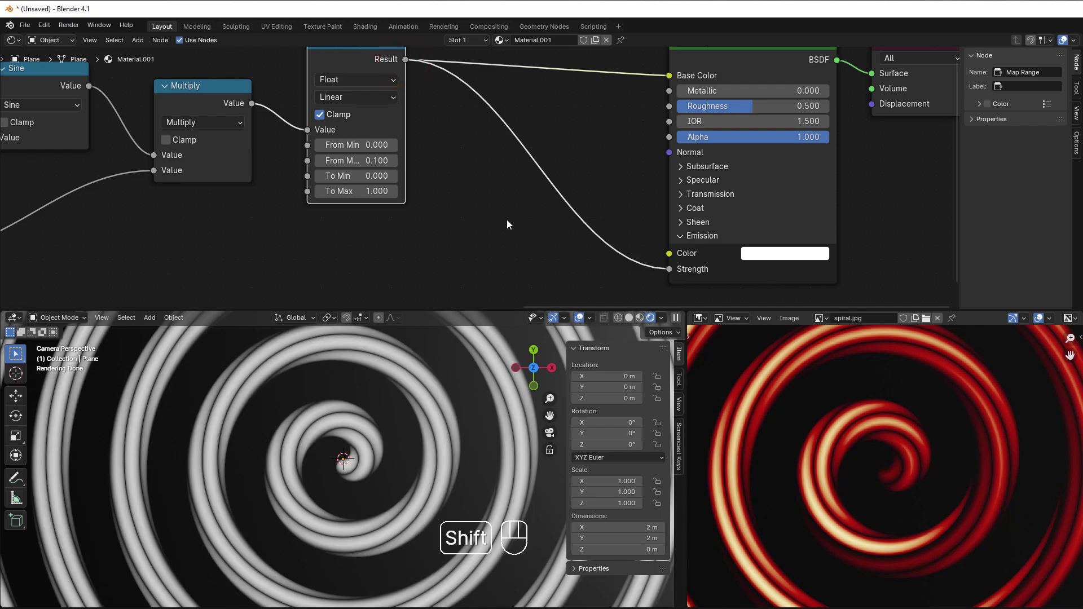
- Insert a Multiply math node between Map Range and Emission Strength and set its second value to 2.8
key("shift+a")
mouse_move(507, 219)
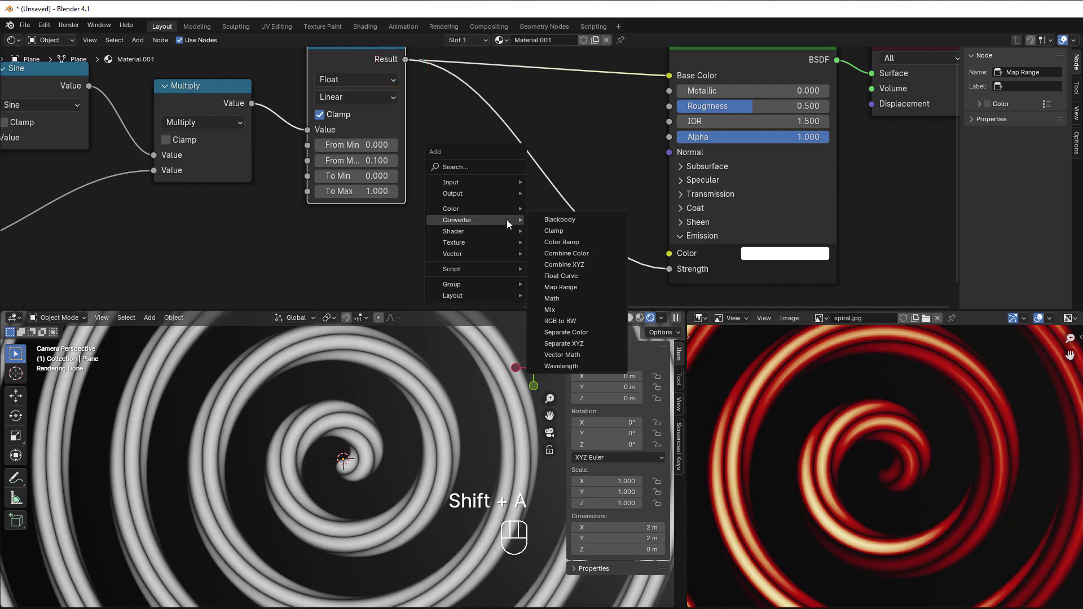
left_click(585, 298)
left_click(501, 158)
left_click(538, 201)
left_click(543, 271)
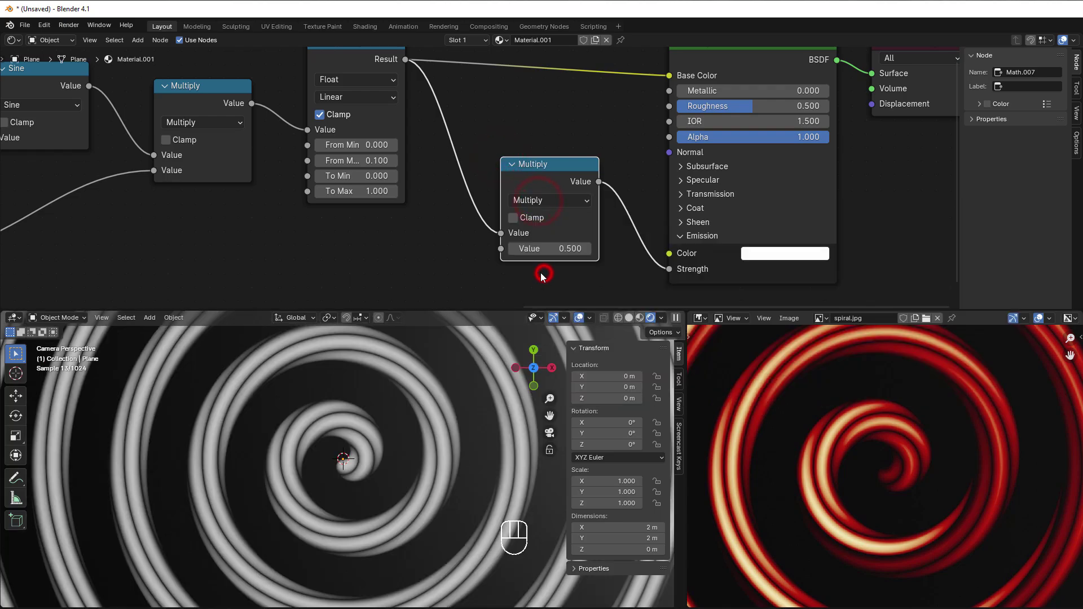
left_click_drag(539, 248, 581, 249)
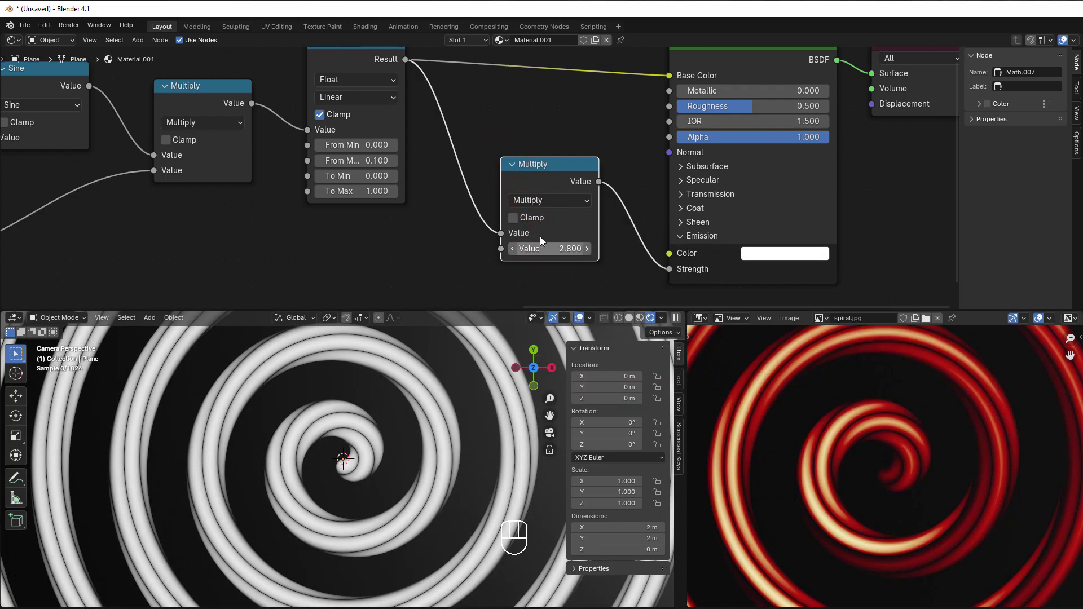
- Move the emission Multiply node lower and insert a Color Ramp between Map Range and the Principled BSDF's Base Color
left_click_drag(541, 177, 513, 238)
scroll(487, 198, "down", 1)
middle_click_drag(487, 197, 471, 239)
key("shift+a")
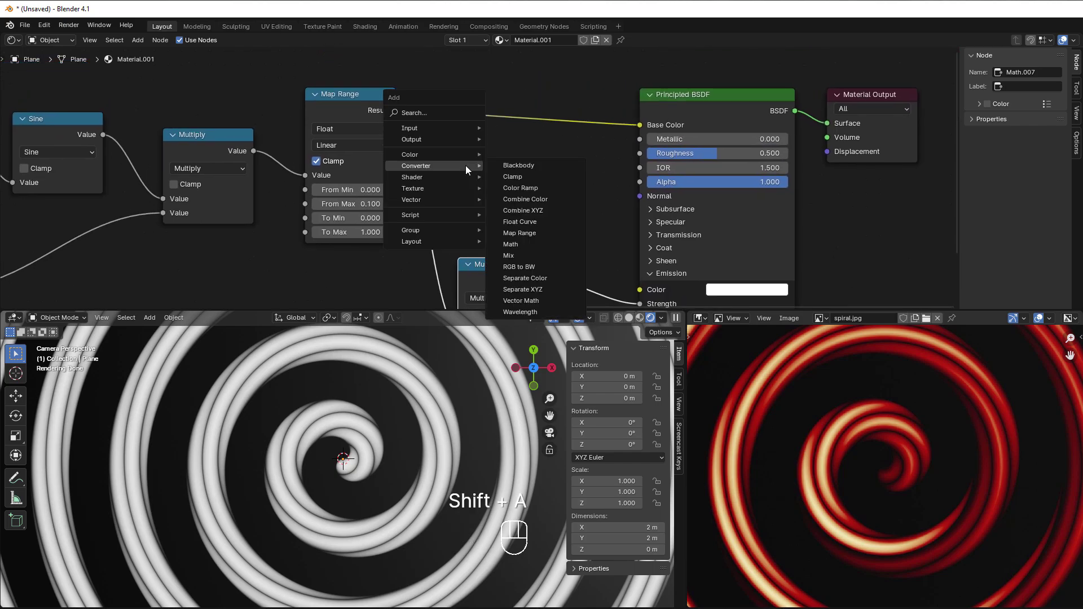
left_click(533, 191)
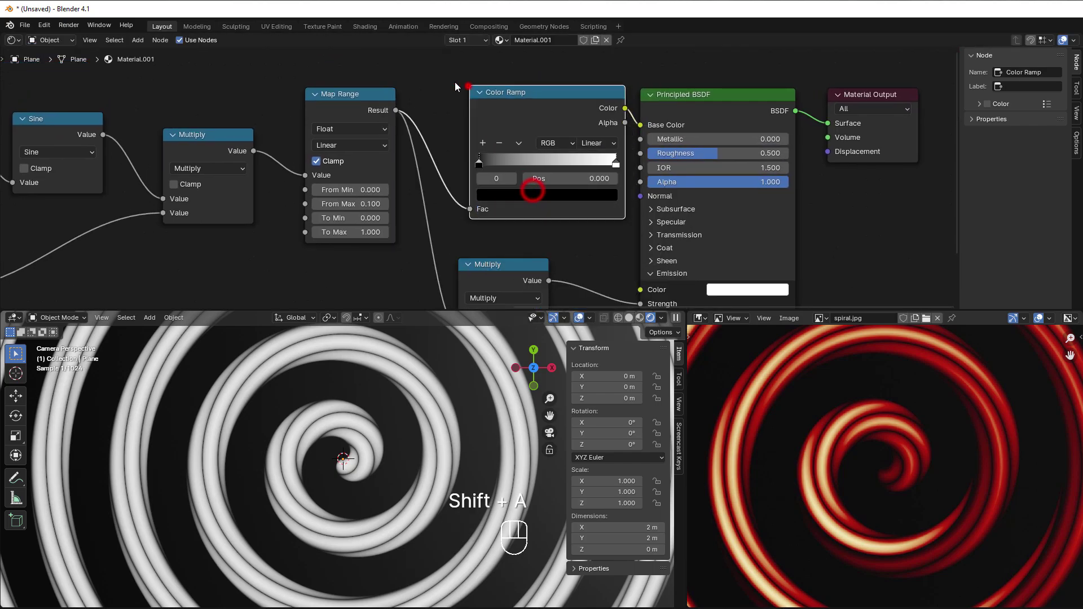
left_click(501, 198)
- Color the Color Ramp's first stop dark red with hue 0.002, saturation 1 and value 0.467, and add another stop
left_click(494, 195)
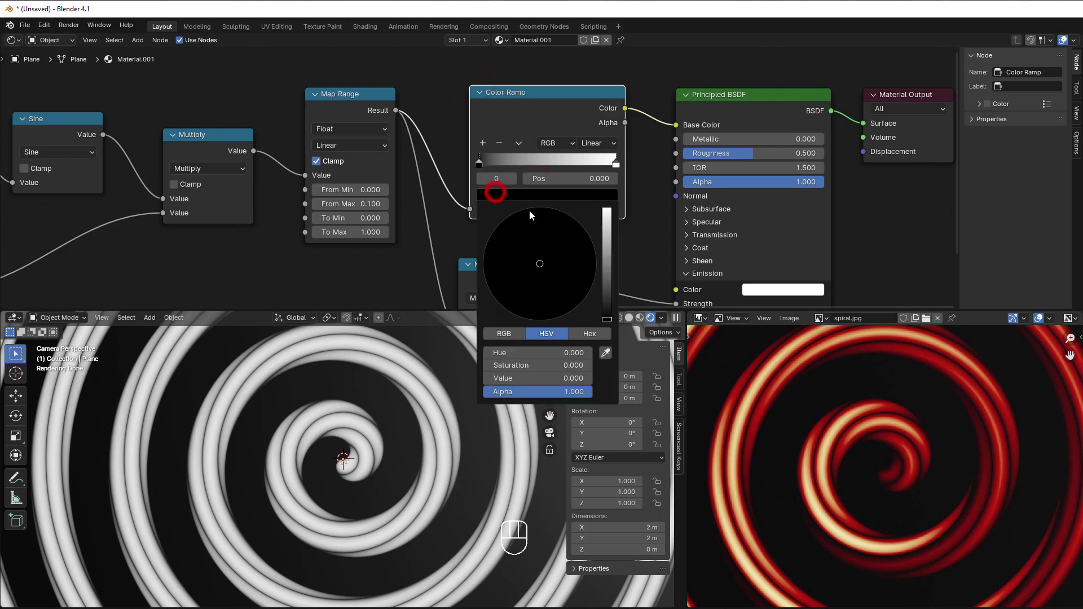
left_click_drag(603, 295, 606, 241)
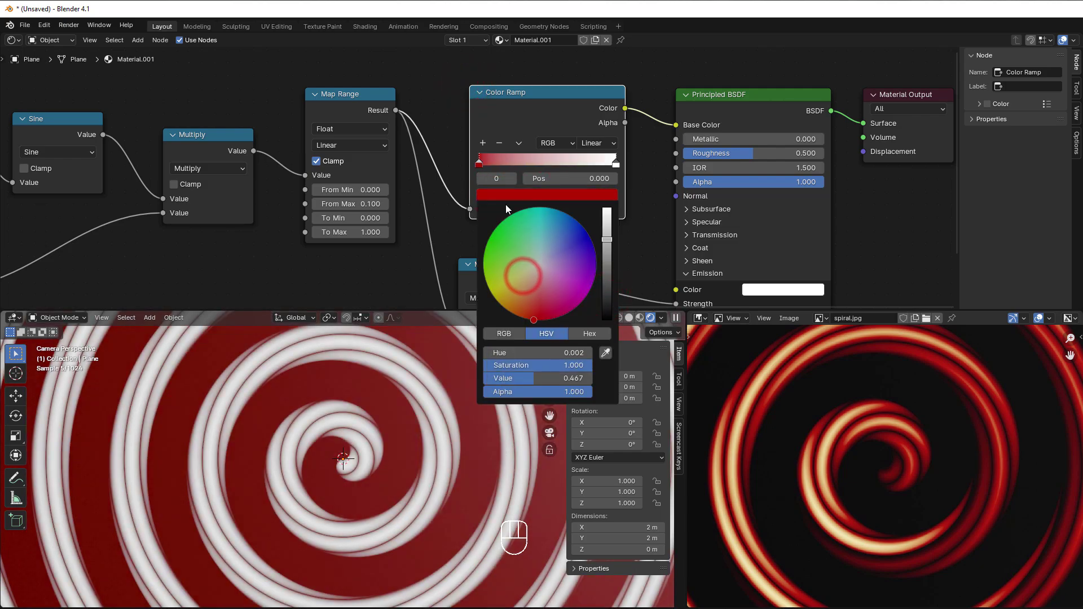
mouse_move(479, 163)
left_mouse_down()
mouse_move(514, 163)
mouse_move(459, 161)
left_mouse_up()
left_click(482, 143)
- Make the Color Ramp stop at position 0 black and place the red stop at position 0.4
left_click(499, 198)
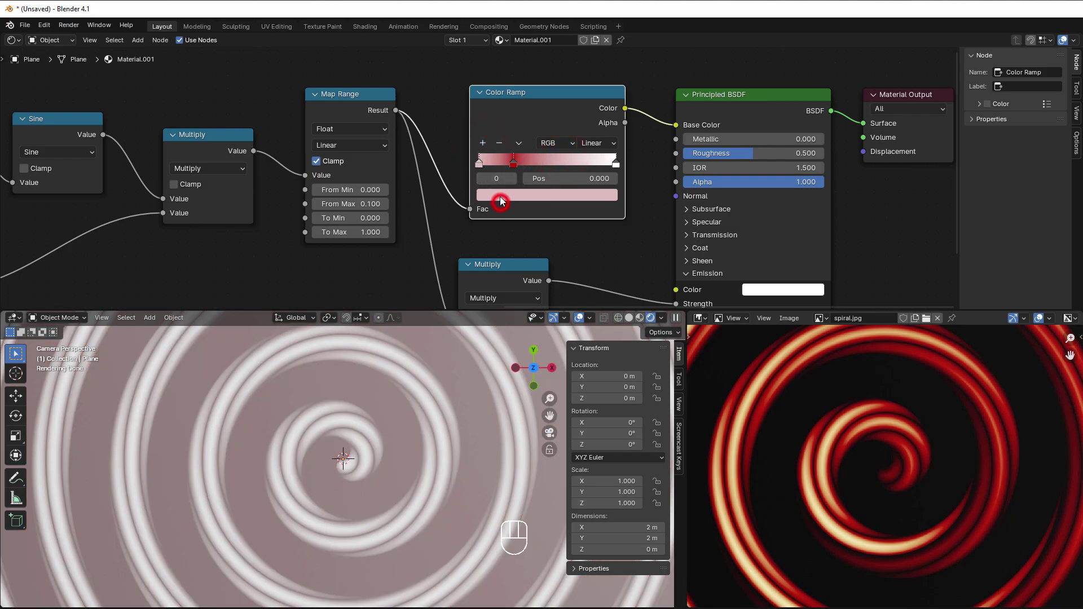
left_click_drag(603, 219, 605, 322)
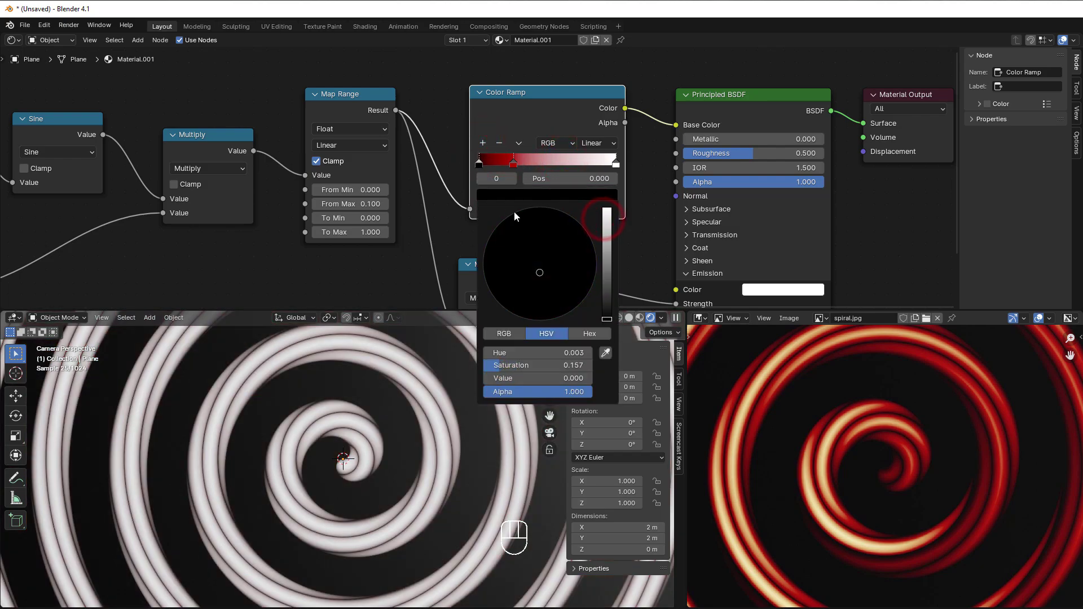
left_click(472, 218)
left_click_drag(513, 161, 539, 161)
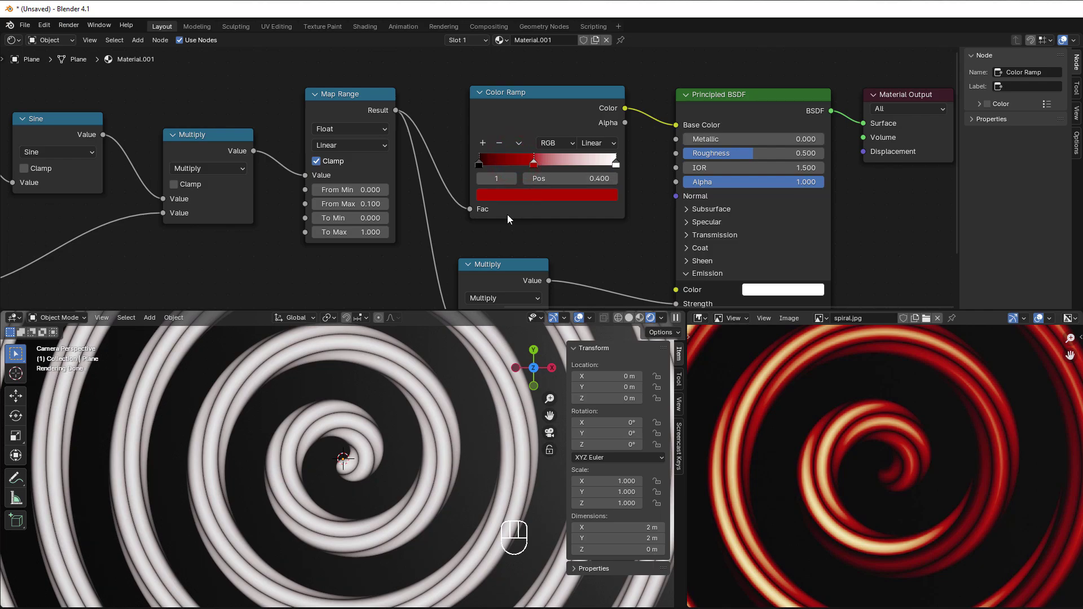
- Connect the Color Ramp's Color output to the Principled BSDF's Emission Color
scroll(507, 218, "down", 1)
middle_click_drag(509, 221, 553, 182)
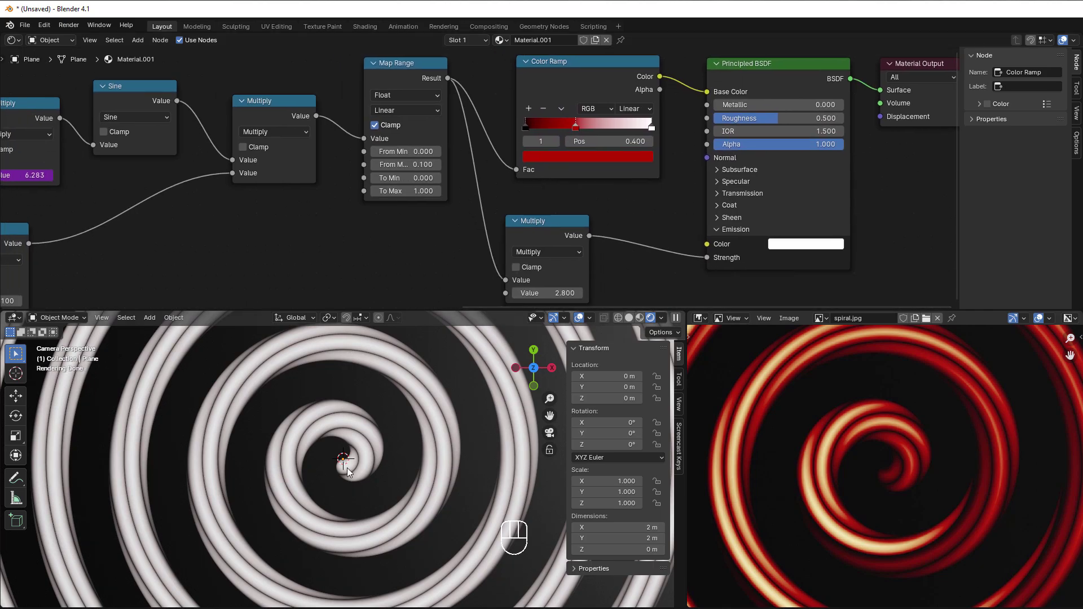
middle_click_drag(624, 164, 595, 168)
left_click_drag(630, 80, 682, 242)
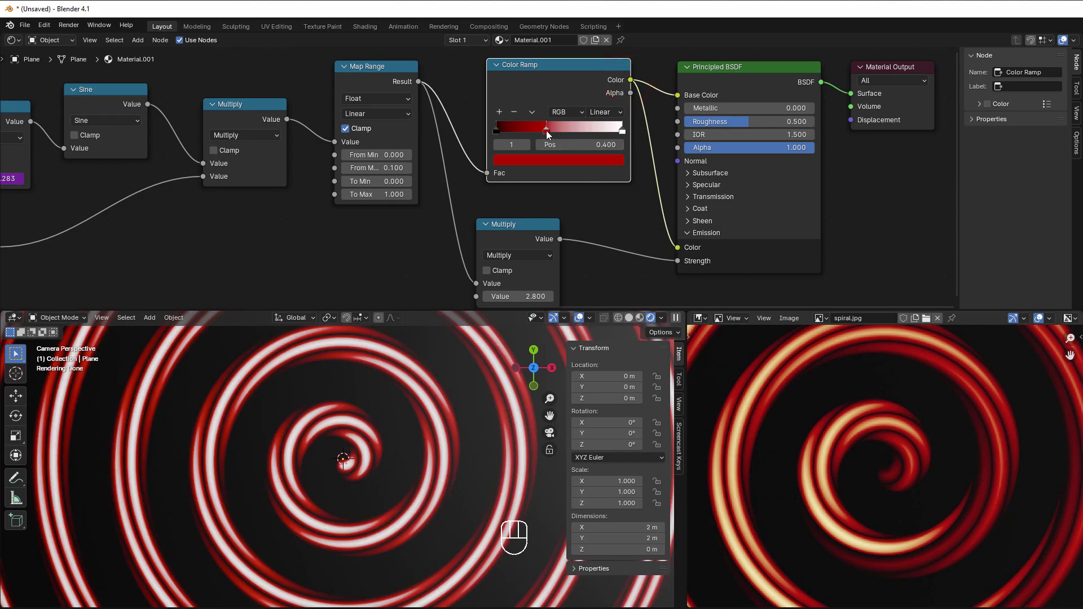
- Color the Color Ramp's last stop yellow with hue 0.119, saturation 0.911 and value 1
left_click(622, 131)
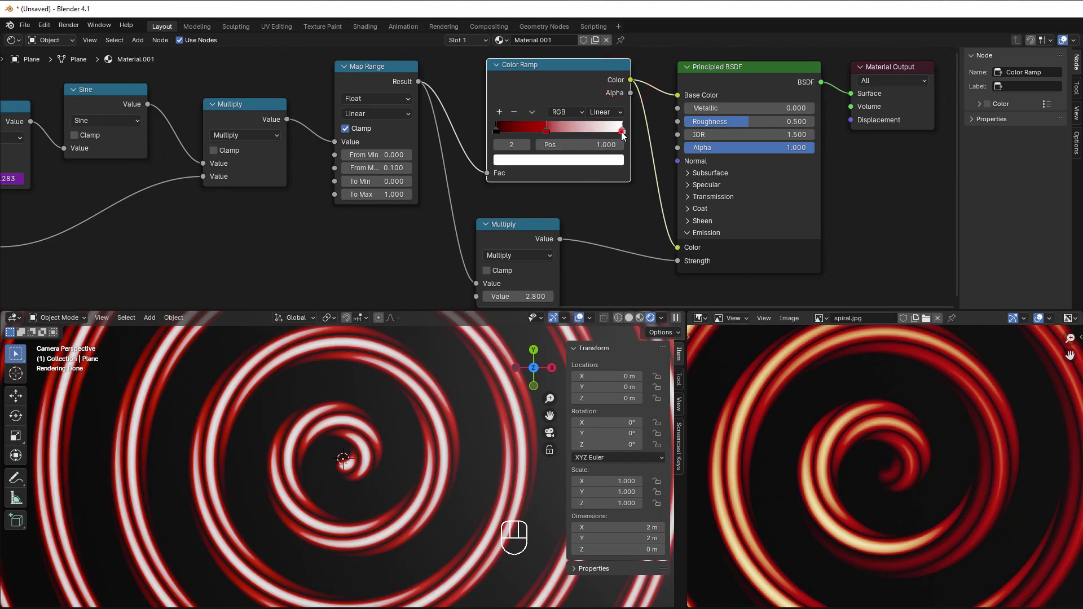
left_click(597, 161)
left_click_drag(540, 237, 528, 246)
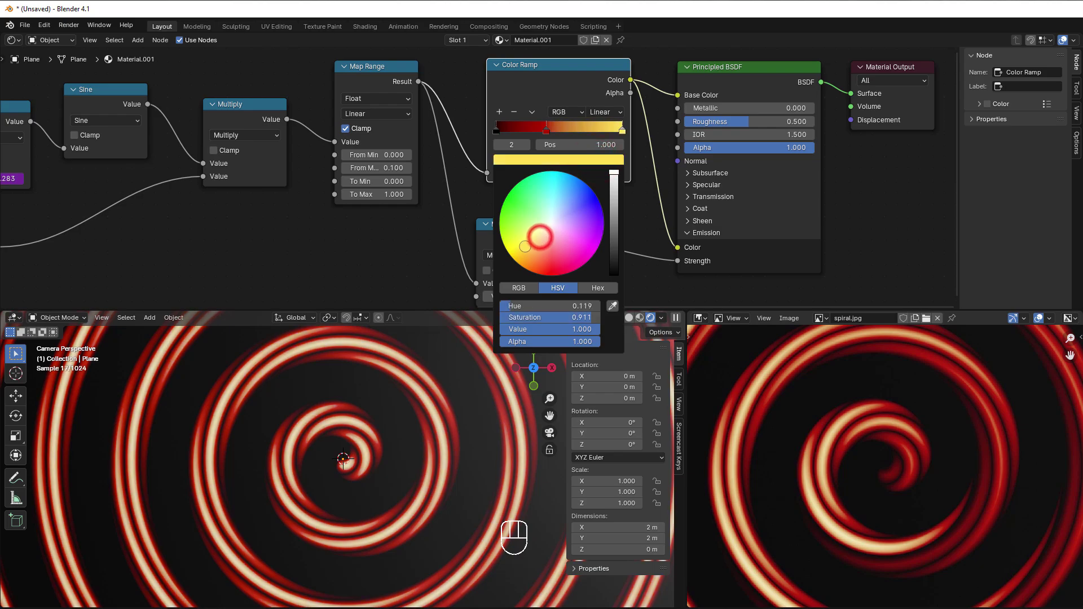
- Review the complete shader node tree and compare the rendered spiral with the reference image
scroll(400, 252, "down", 3)
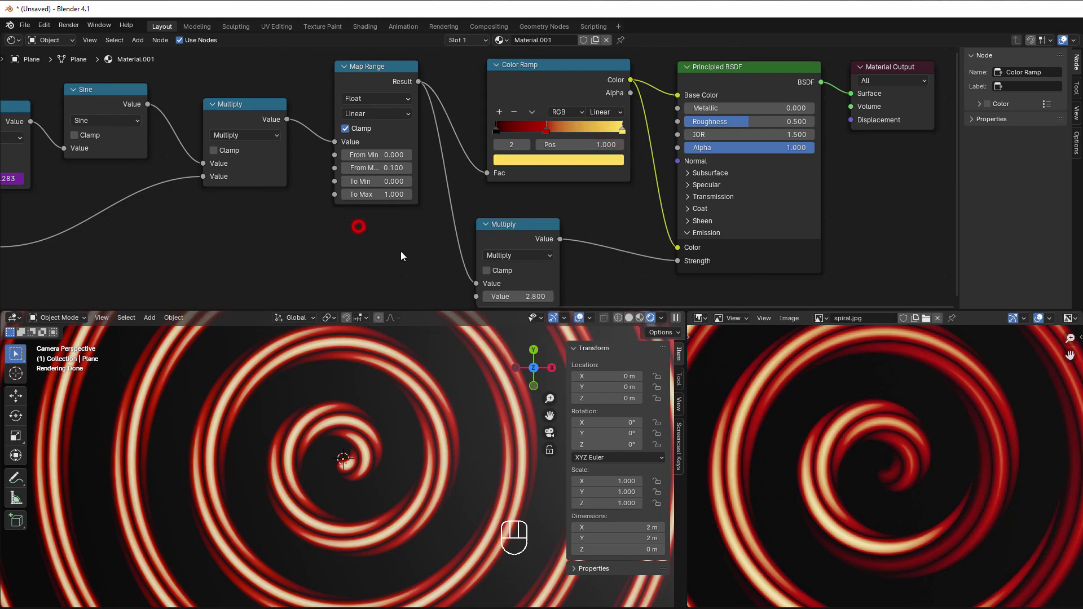
middle_click_drag(405, 258, 502, 242)
scroll(817, 492, "down", 1)
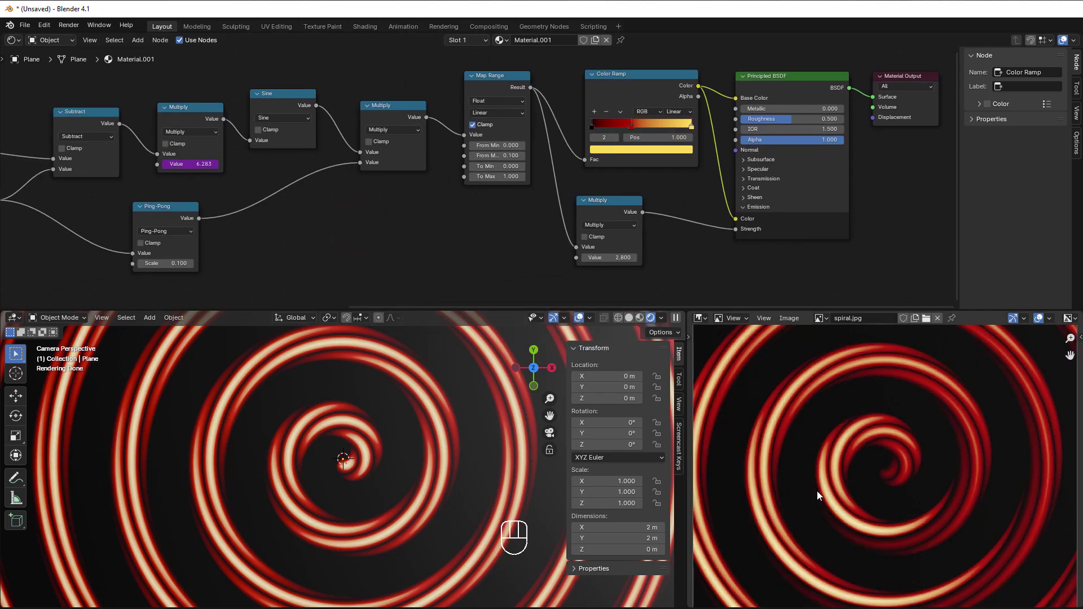
scroll(415, 484, "down", 1)
scroll(759, 465, "down", 2)
scroll(347, 480, "down", 2)
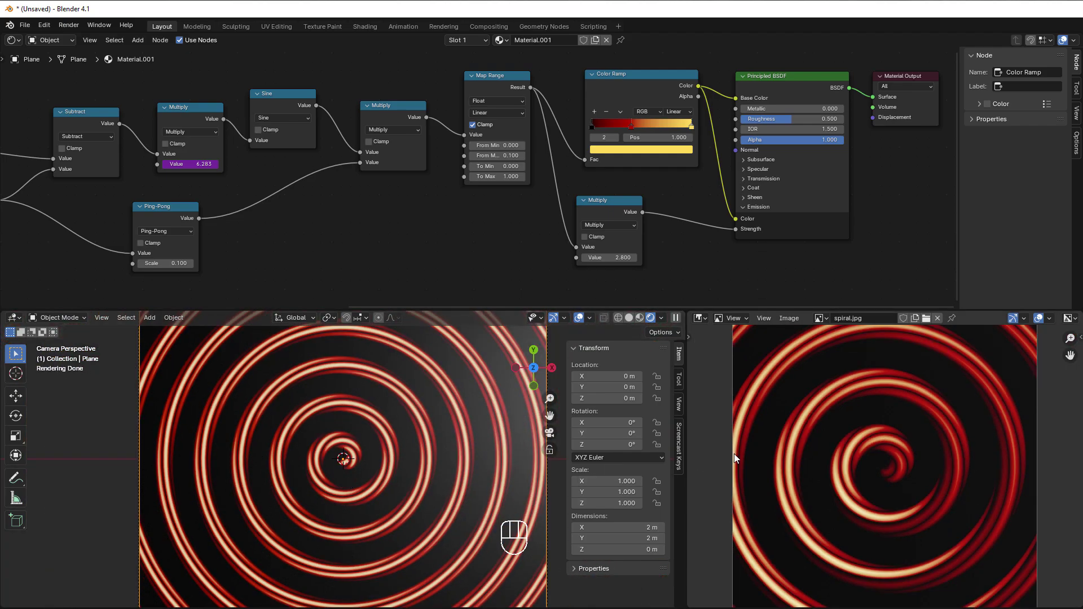
scroll(378, 198, "down", 1)
middle_click_drag(376, 214, 484, 226)
scroll(475, 211, "down", 1)
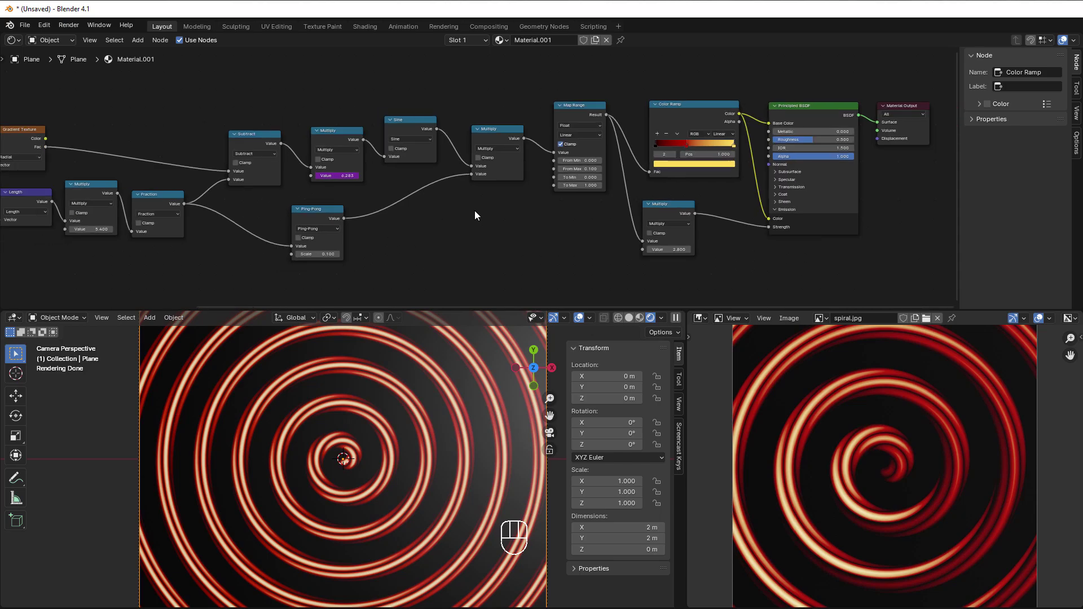
scroll(560, 222, "down", 1)
middle_click_drag(560, 222, 652, 225)
scroll(349, 460, "up", 2)
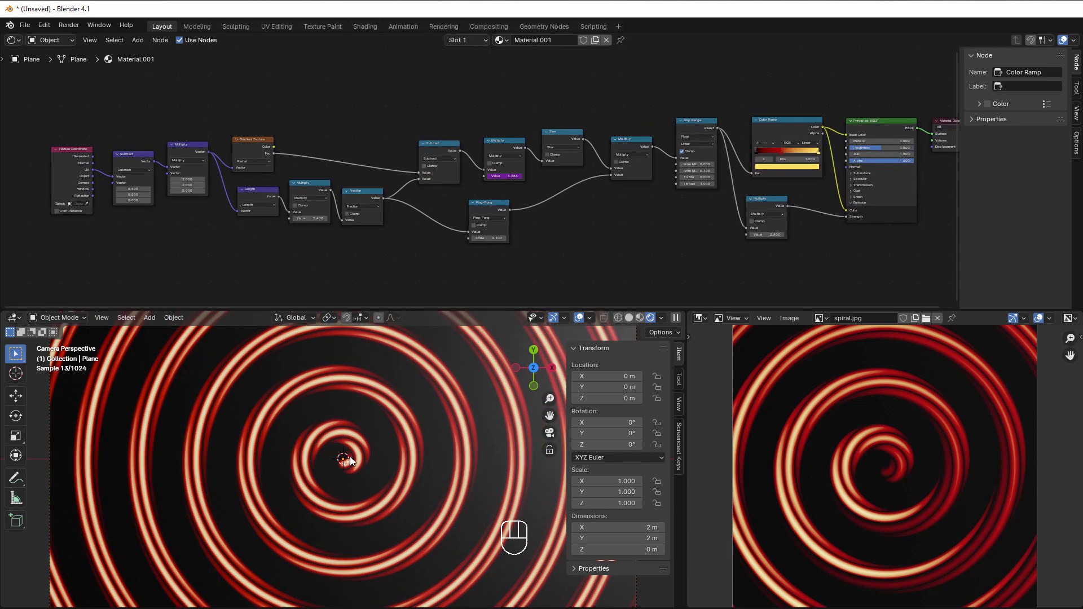